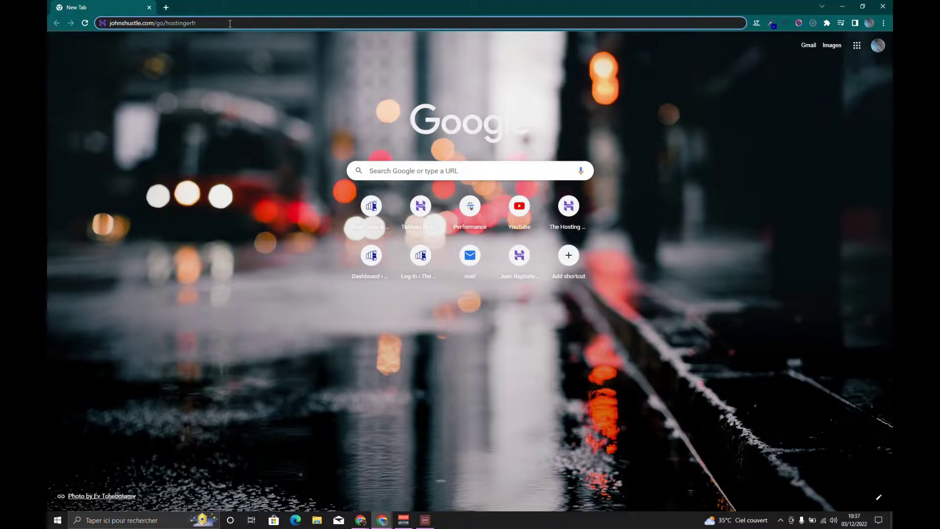
Load the Hostinger hosting offer page and review the plans at 1,49, 2,49 and 3,99 €/mois
key(Return)
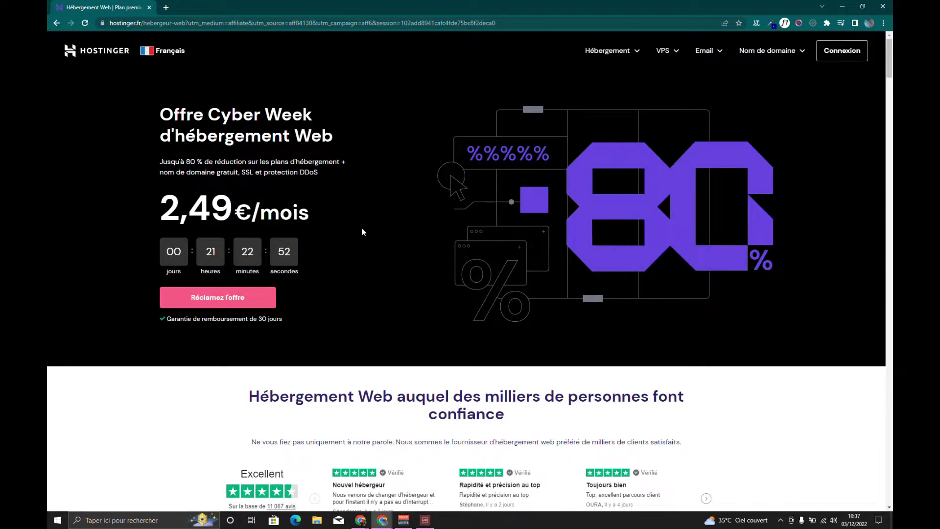
scroll(599, 230, down, 5)
scroll(588, 248, down, 4)
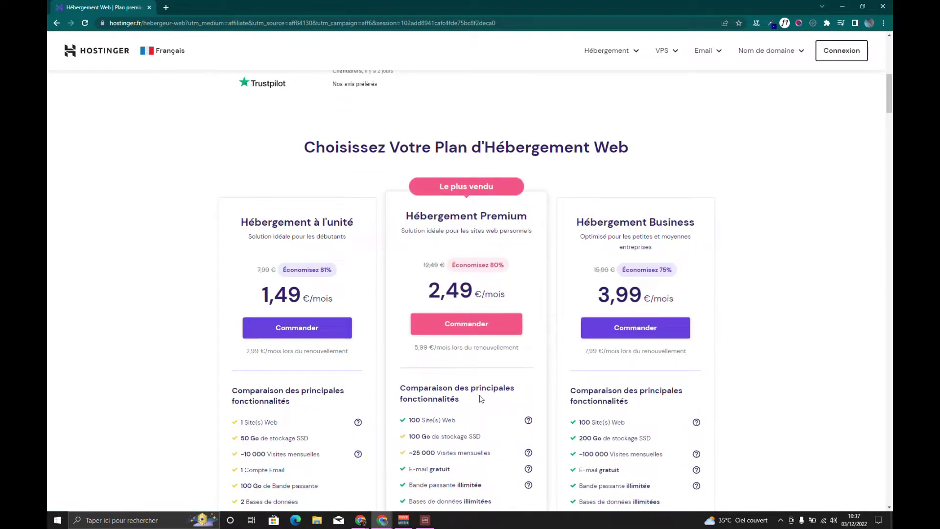
scroll(438, 404, down, 3)
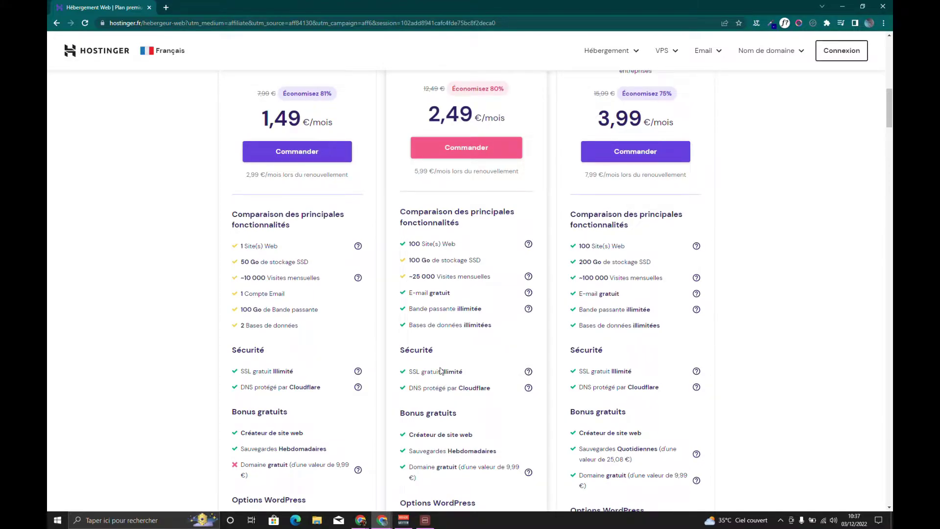
scroll(440, 371, up, 3)
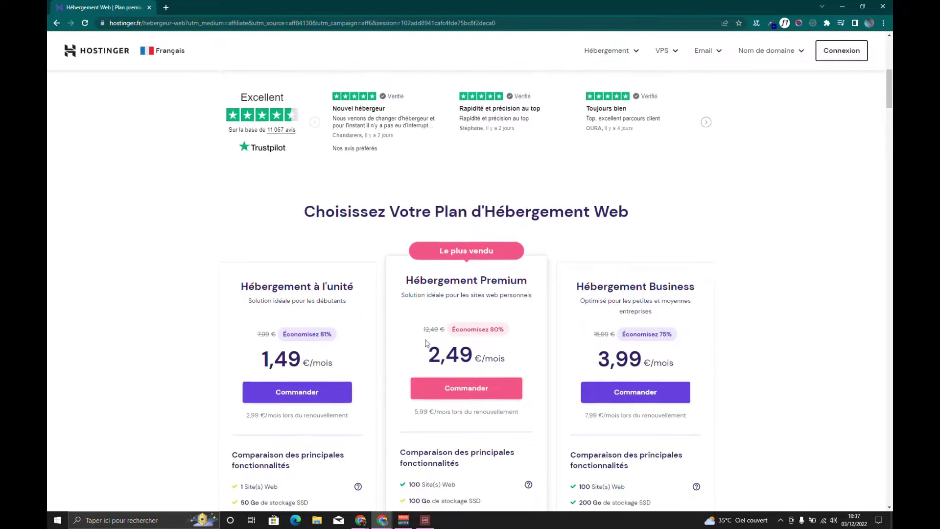
scroll(305, 322, down, 2)
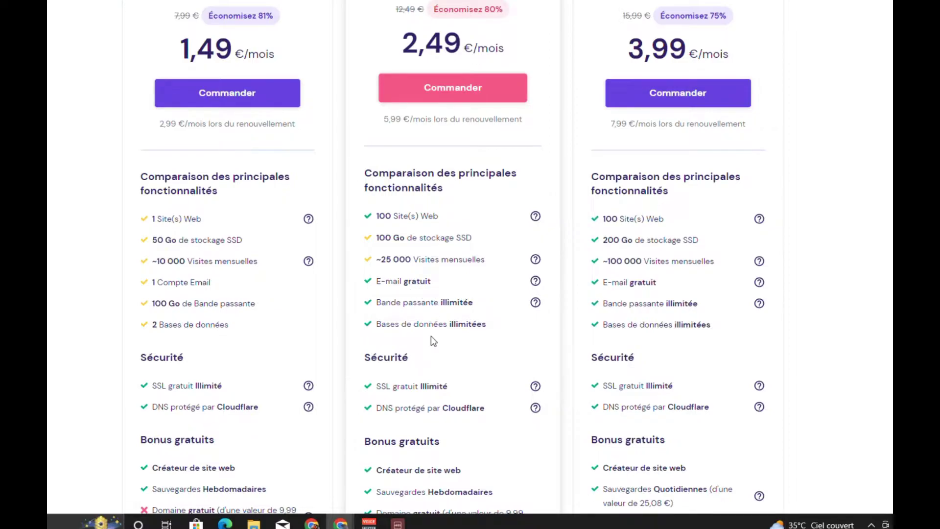
scroll(431, 336, down, 5)
scroll(432, 294, up, 2)
scroll(432, 260, up, 3)
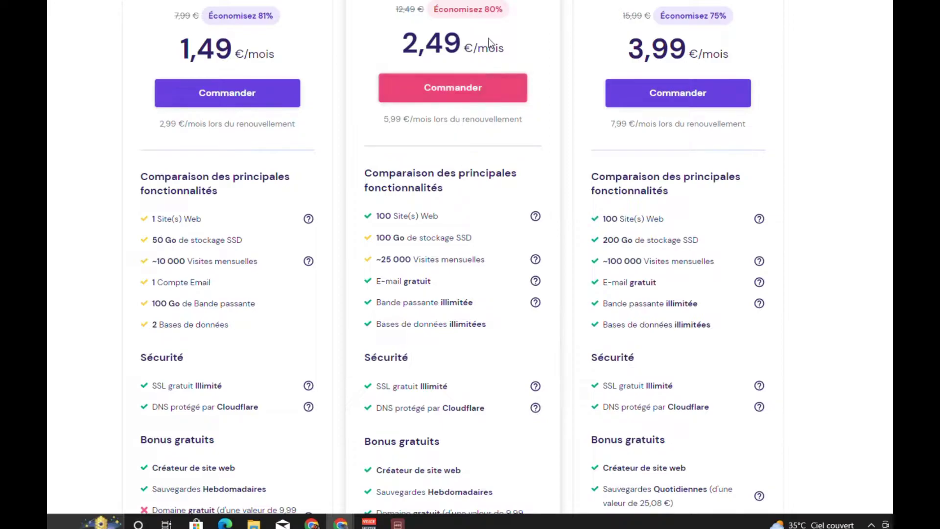
Order the Hébergement Premium plan and scroll through its 48-month cart
click(458, 97)
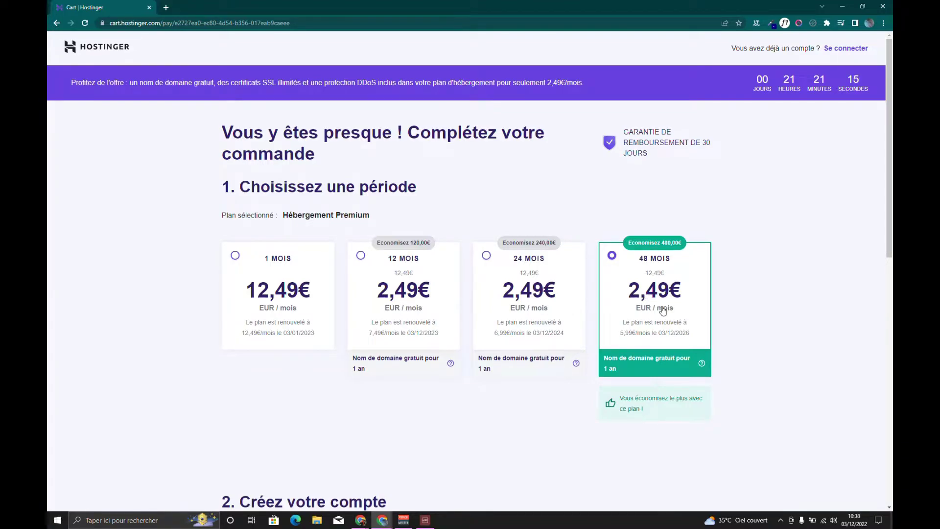
scroll(663, 310, down, 3)
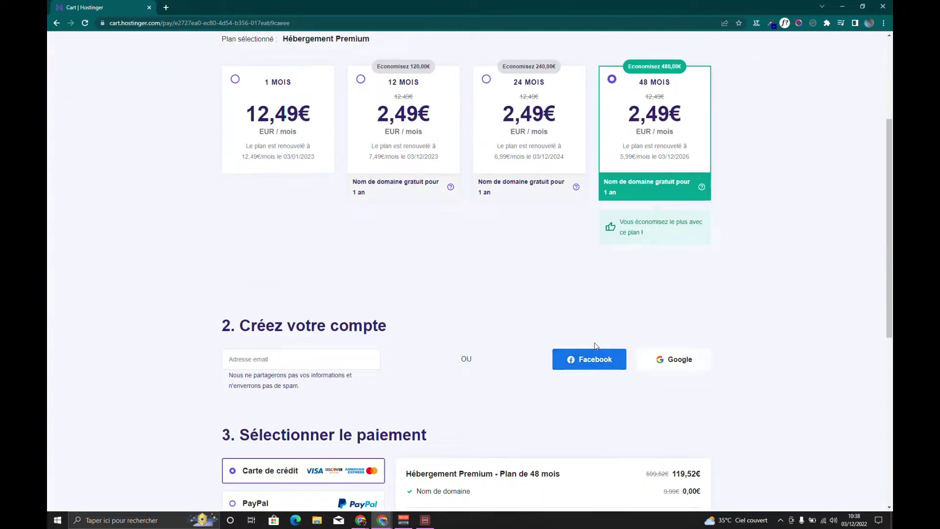
scroll(599, 341, down, 3)
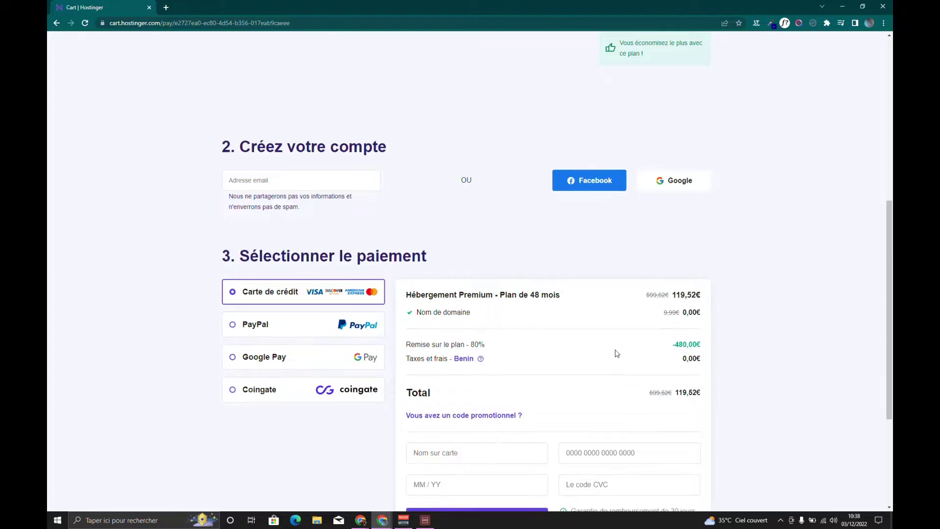
scroll(616, 353, down, 2)
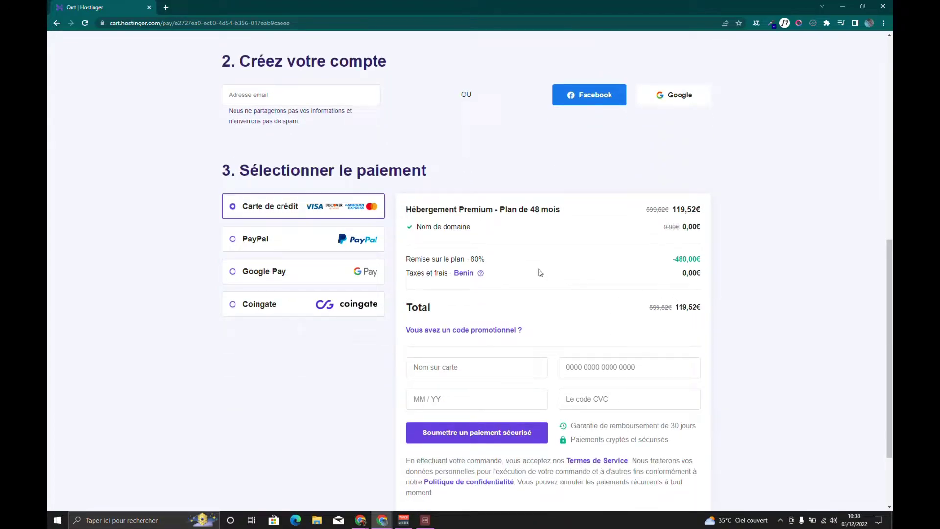
Highlight the 80% discount, the -480,00€ saving, the free domain and the 119,52€ total
mouse_move(486, 259)
mouse_down()
mouse_move(460, 260)
mouse_move(472, 262)
mouse_up()
drag(698, 260, 671, 263)
drag(460, 226, 438, 238)
drag(675, 307, 696, 309)
scroll(568, 372, down, 3)
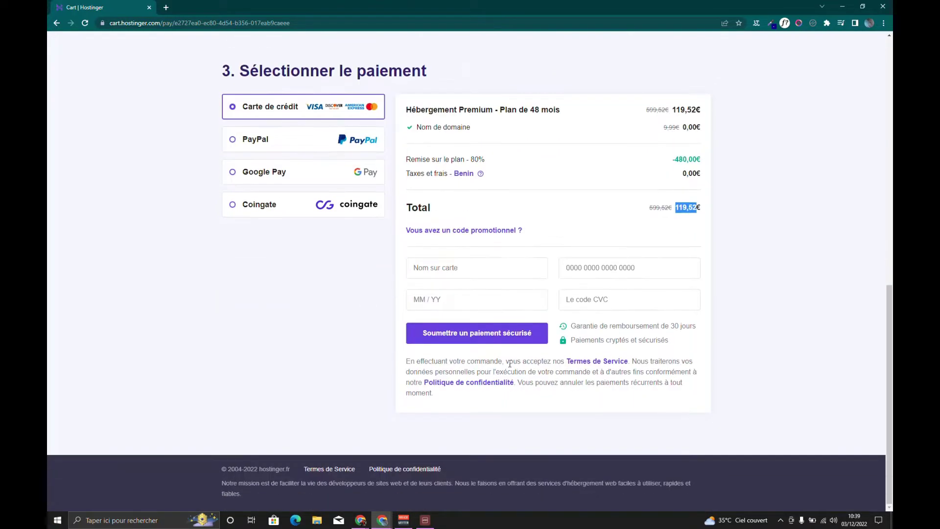
scroll(508, 361, up, 2)
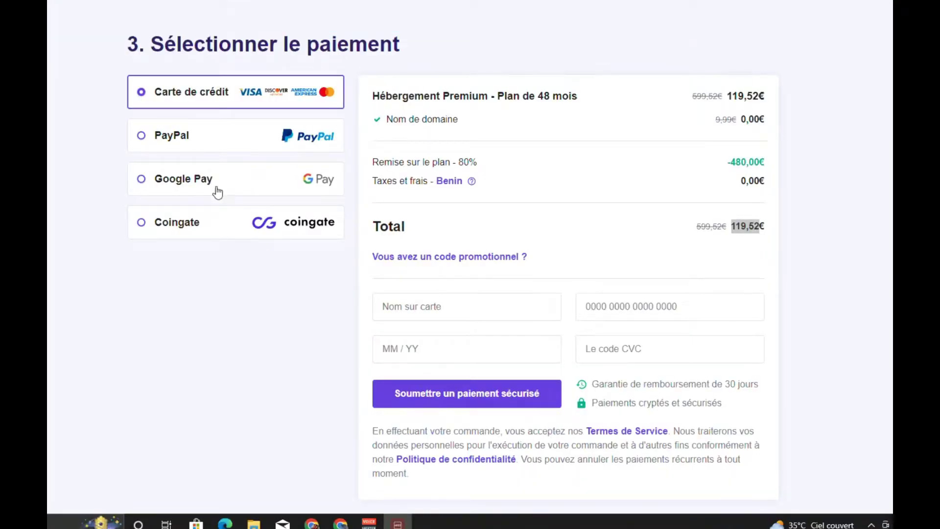
scroll(355, 131, up, 10)
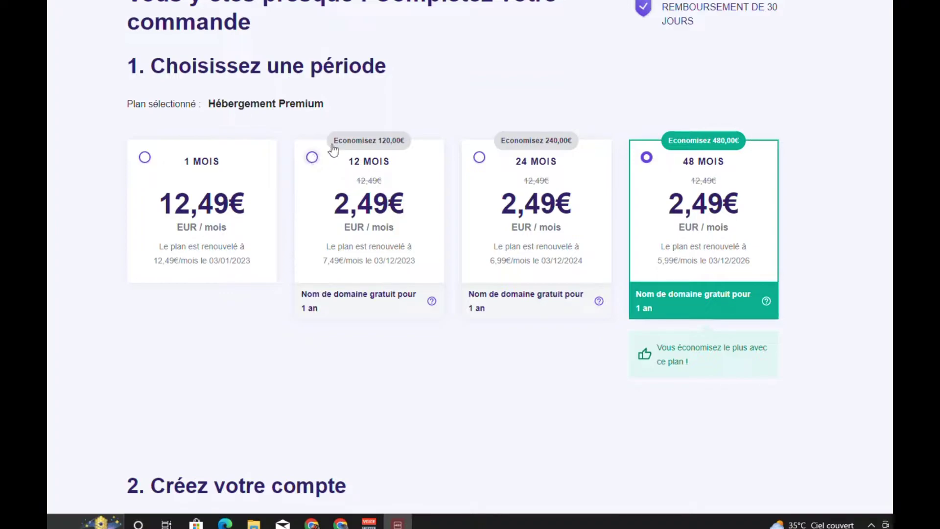
Scroll over the cart's period cards, then show the hPanel Accueil dashboard with hosting, domain and email
scroll(340, 119, up, 1)
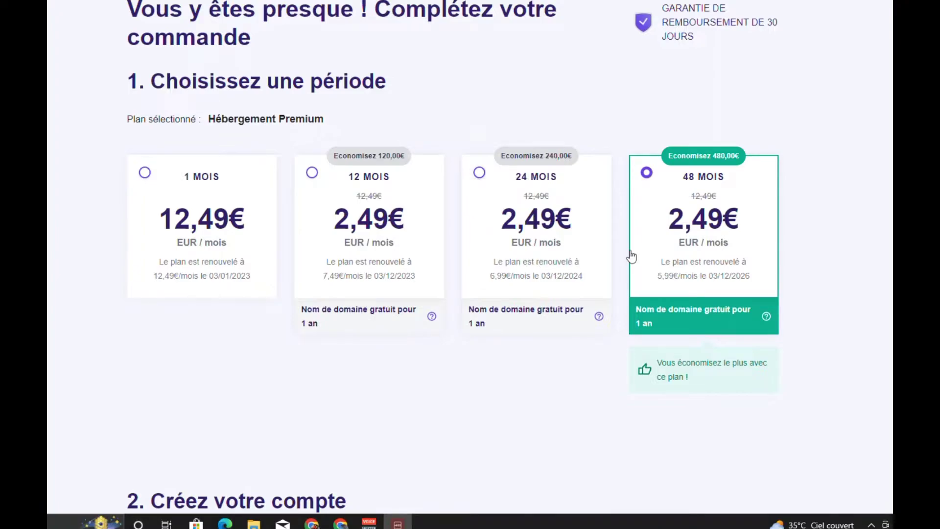
scroll(631, 256, down, 2)
scroll(738, 176, up, 2)
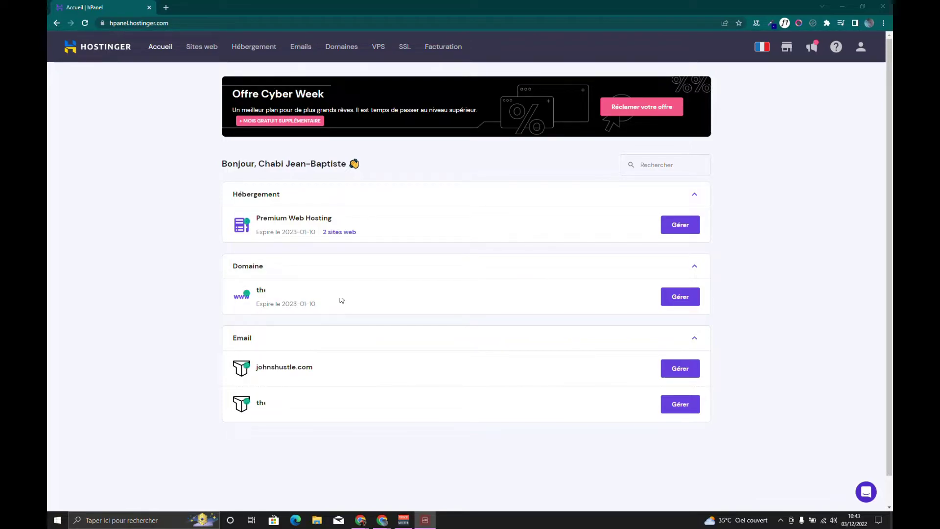
Go to Emails and manage the johnshustle.com email service
click(298, 51)
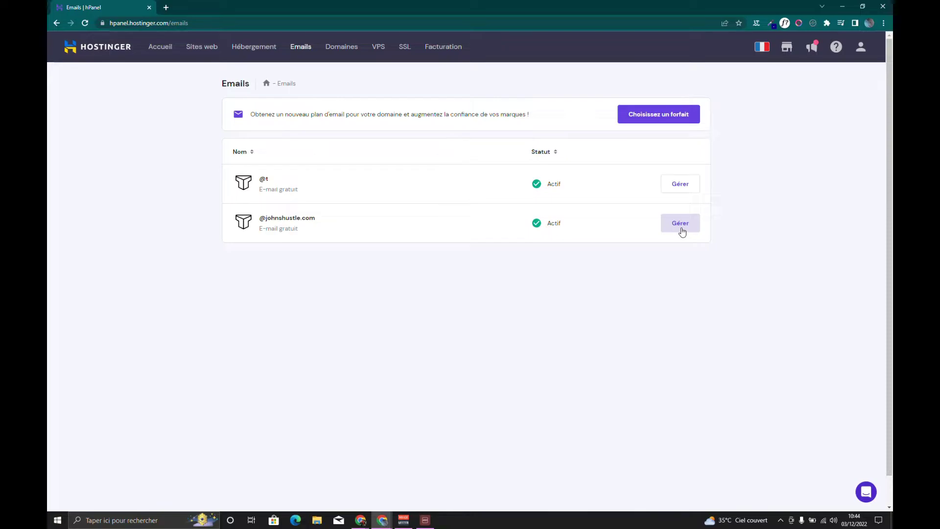
click(682, 230)
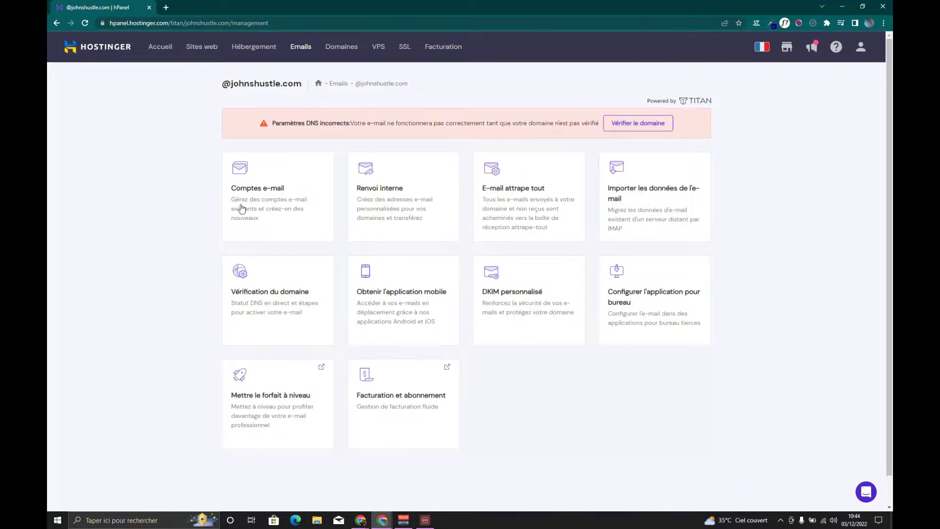
click(243, 182)
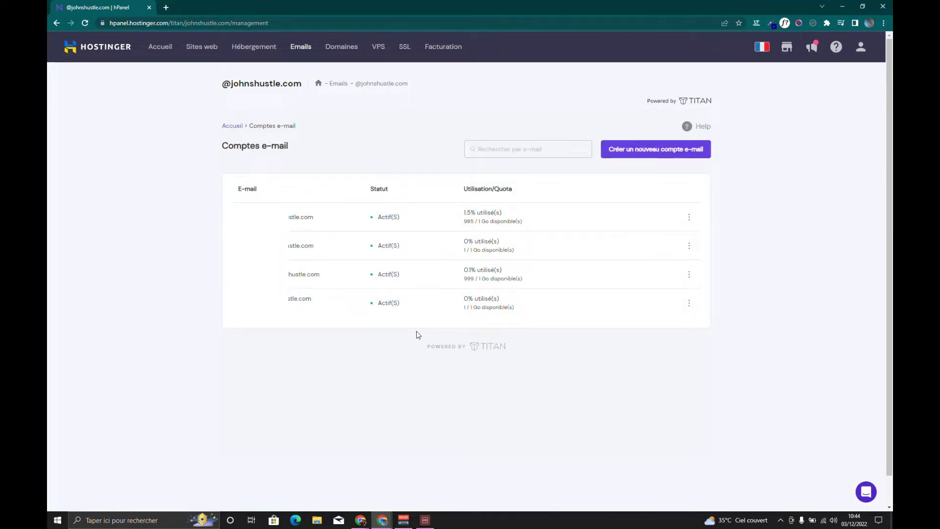
click(662, 158)
click(275, 194)
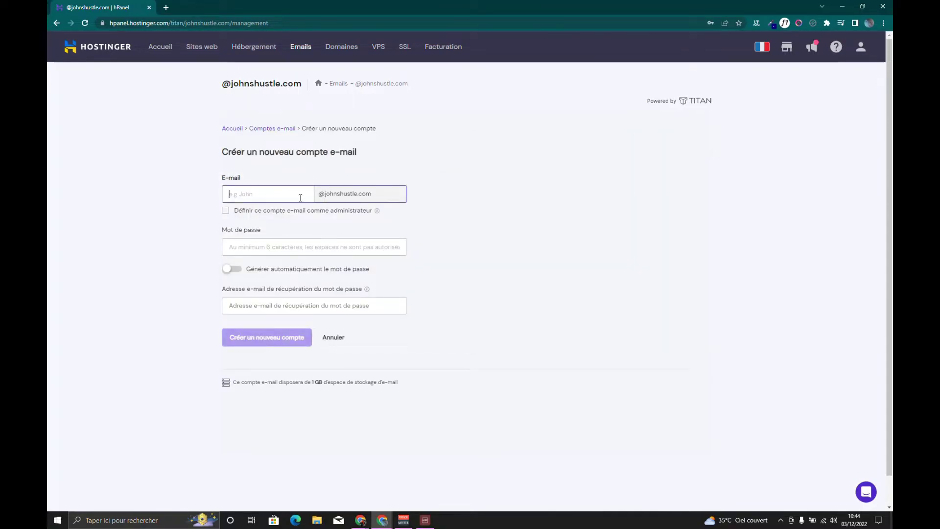
drag(318, 200, 404, 204)
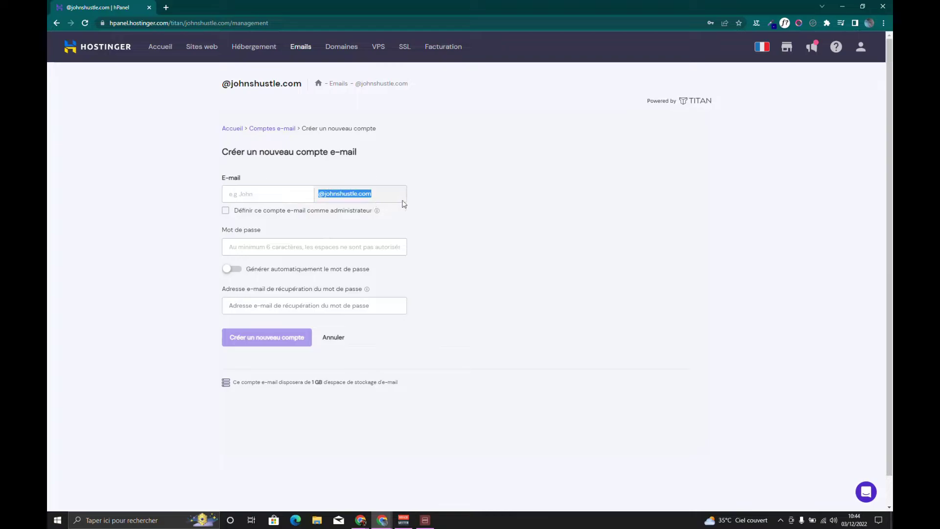
click(264, 193)
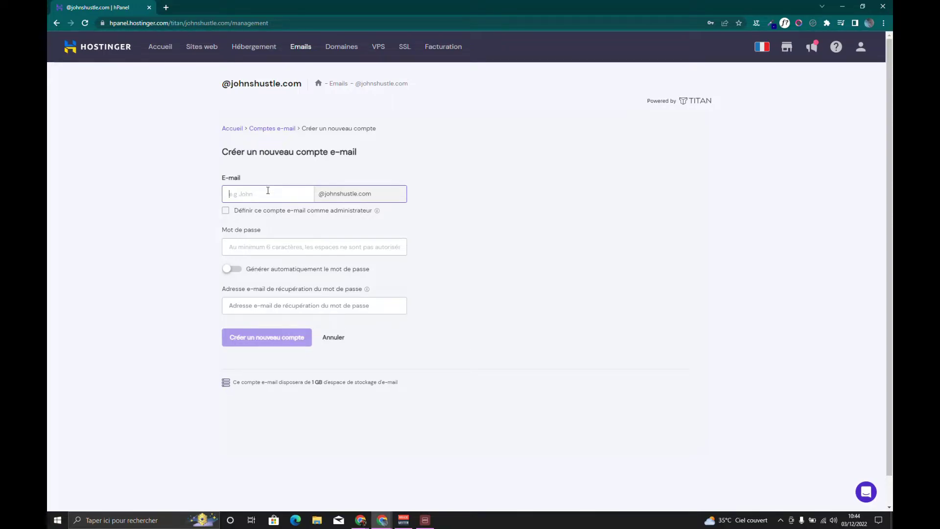
double_click(272, 197)
click(316, 249)
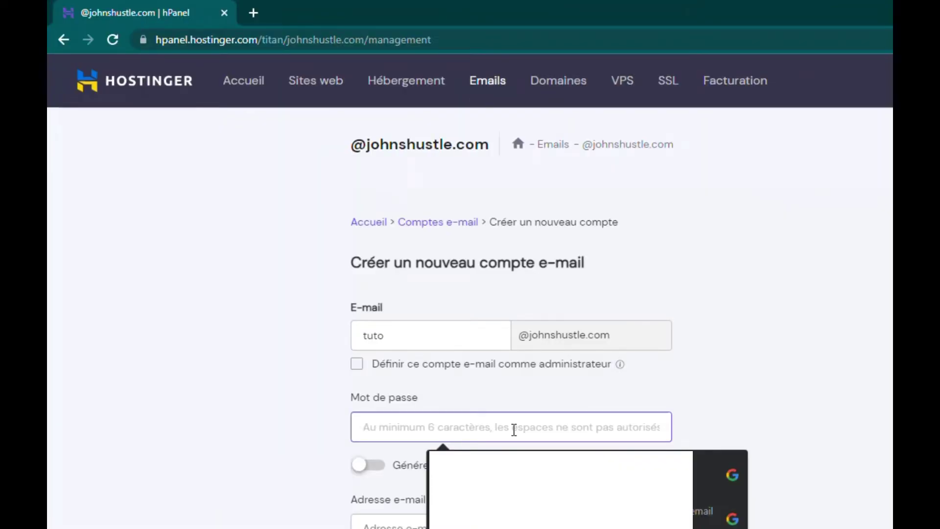
text(•••••••••)
click(486, 525)
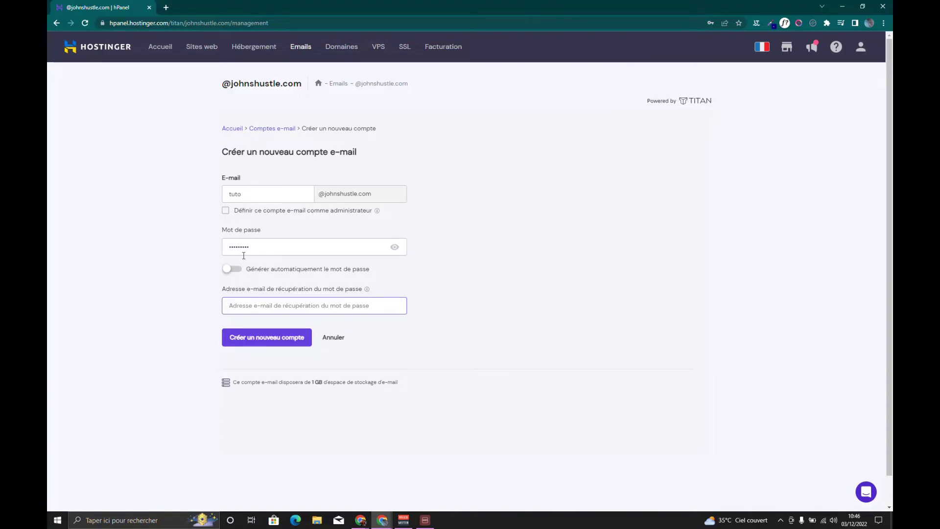
click(279, 345)
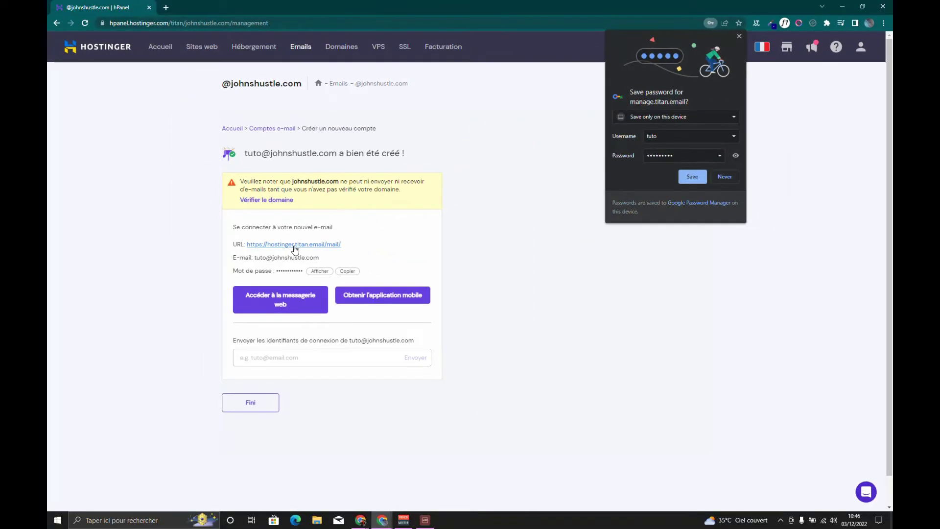
click(294, 244)
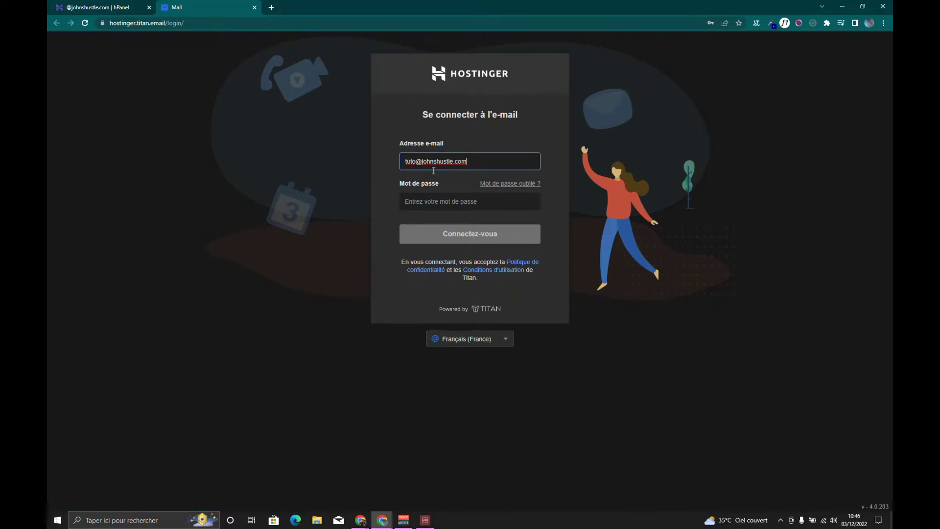
Sign in with the mailbox password, save it in Chrome, and skip the recovery e-mail
click(429, 203)
text(•)
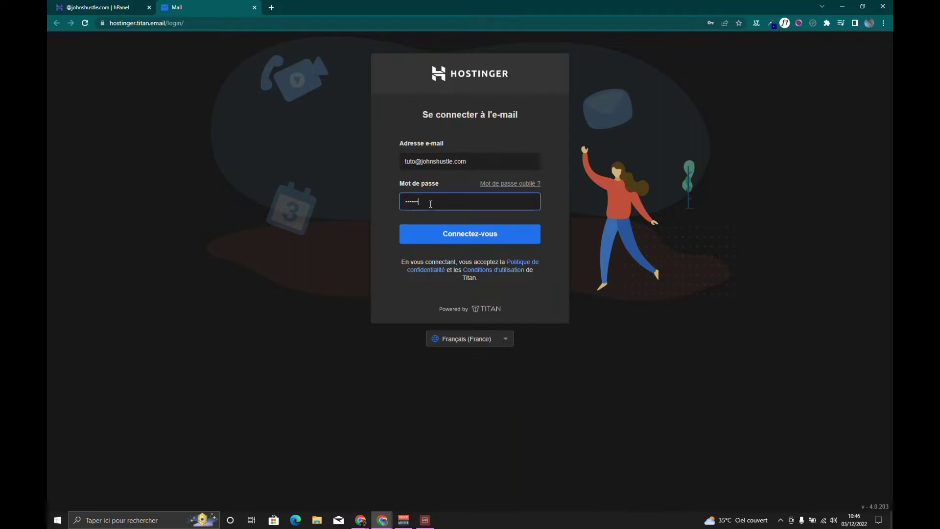
click(439, 234)
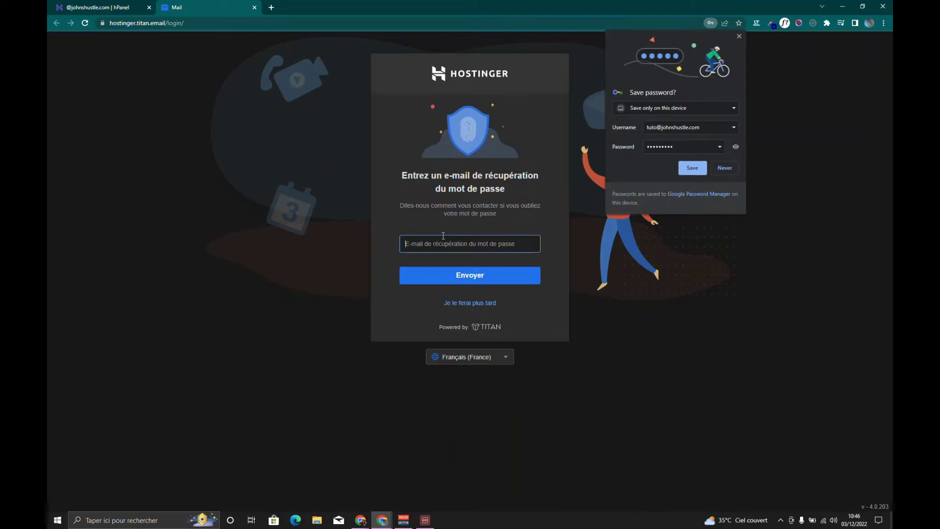
click(695, 171)
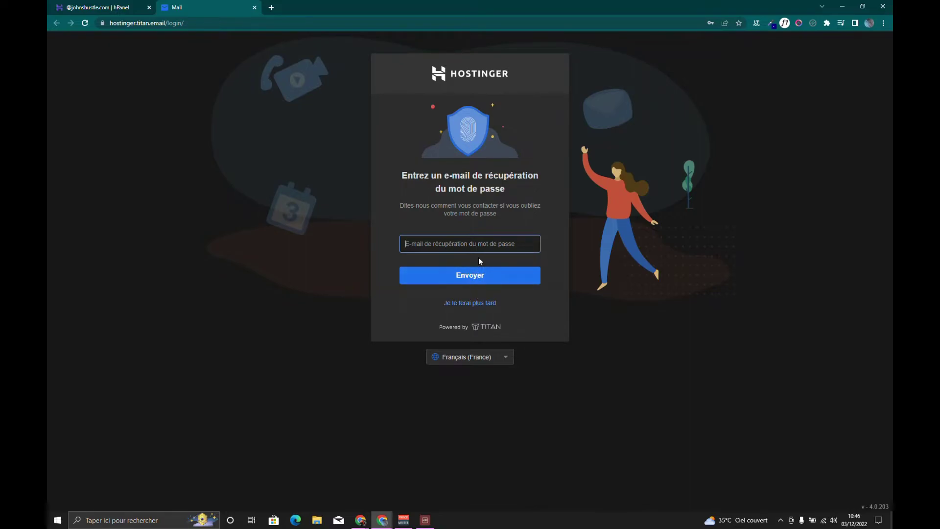
click(484, 303)
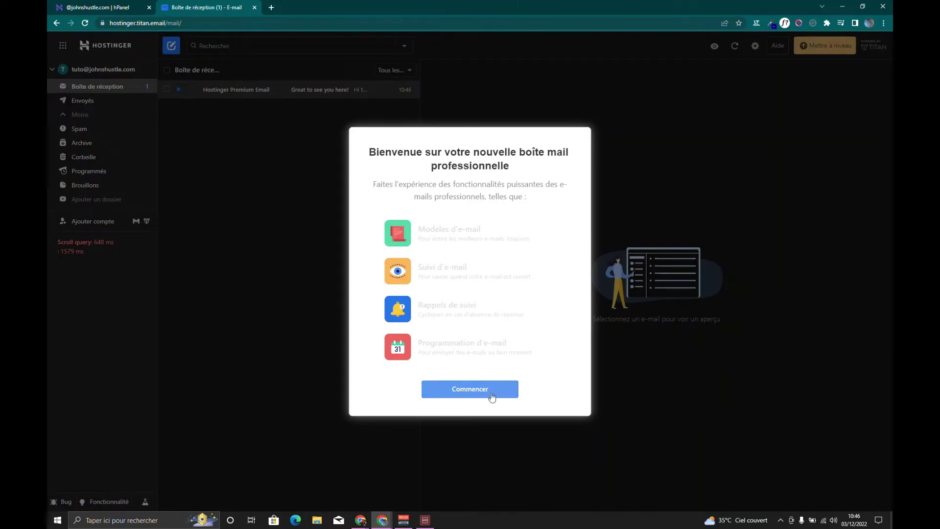
Dismiss the welcome and display-name prompts, then open the gear settings menu
click(481, 395)
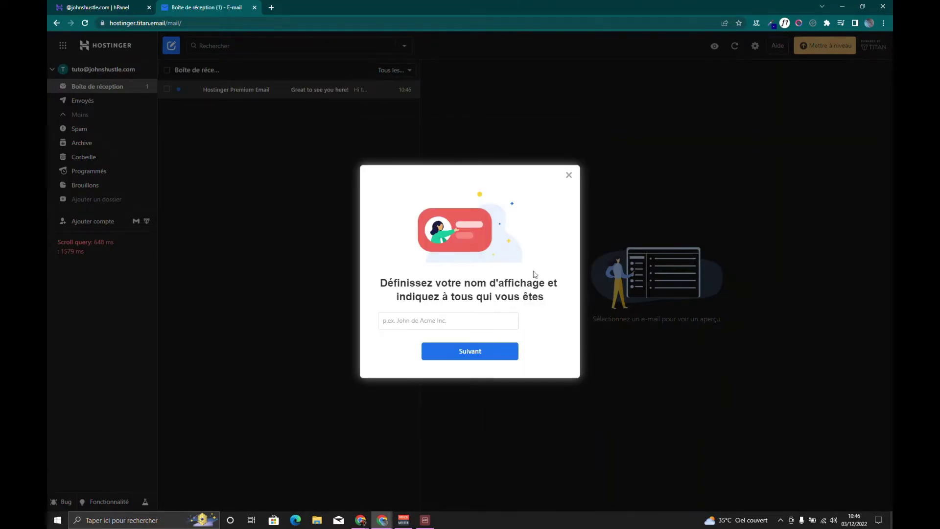
click(570, 176)
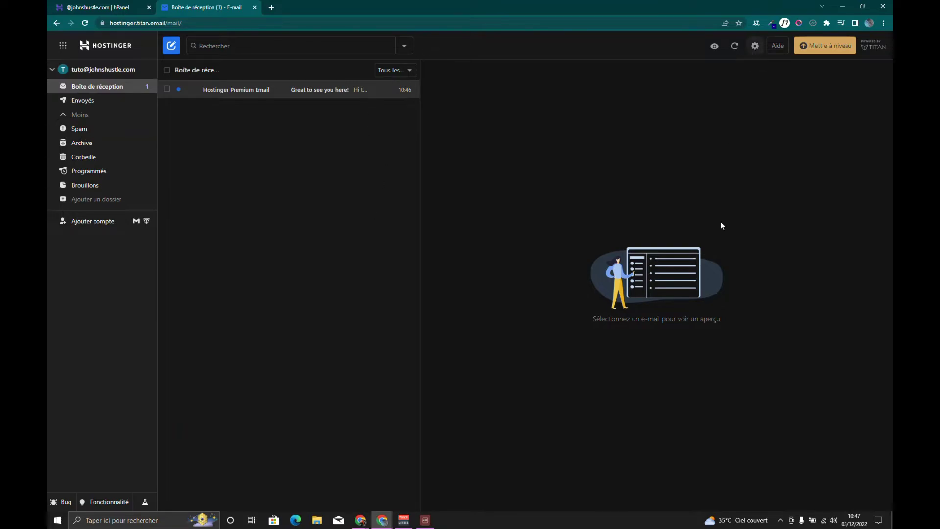
click(755, 45)
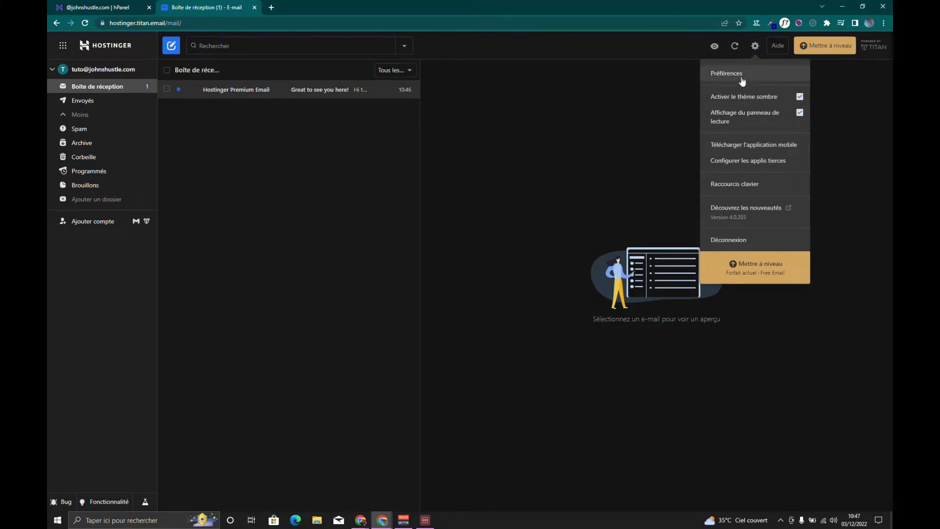
In Préférences, enter a new display name under Votre nom and save it
click(741, 77)
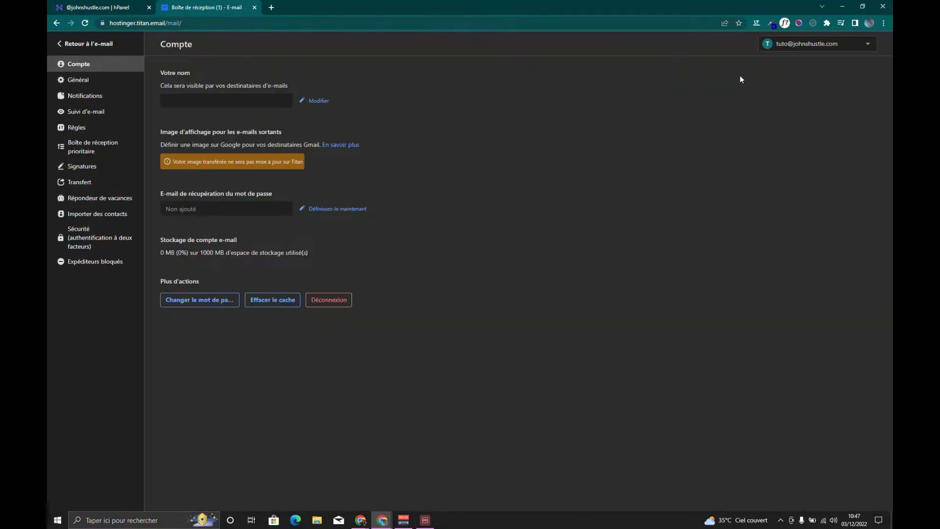
click(310, 101)
click(249, 104)
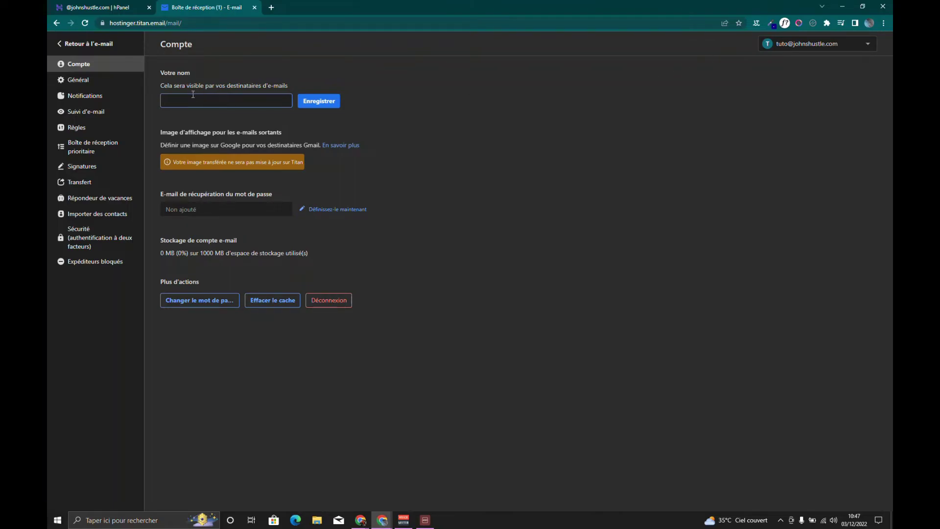
text(tos)
click(316, 105)
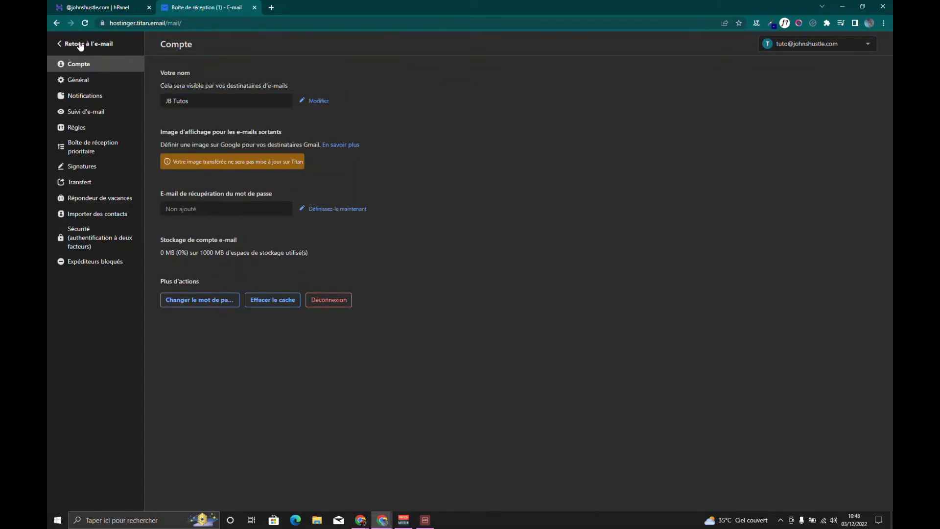
Compose an e-mail to the Gmail address with subject 'Je teste le mail pro'
click(81, 44)
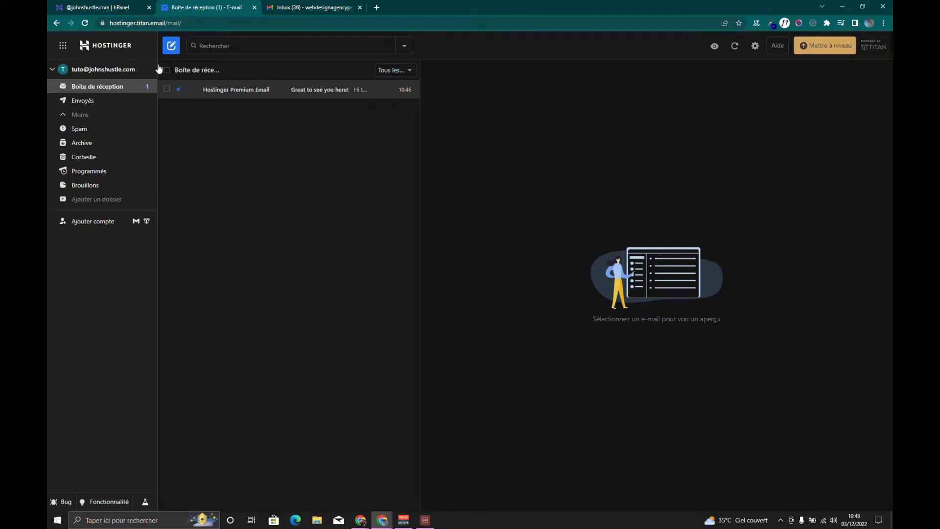
click(169, 47)
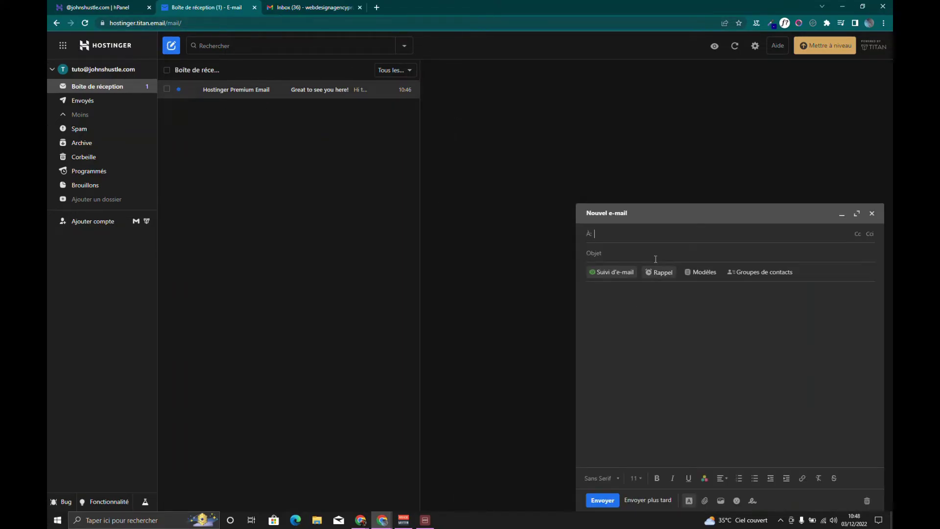
key(ctrl+v)
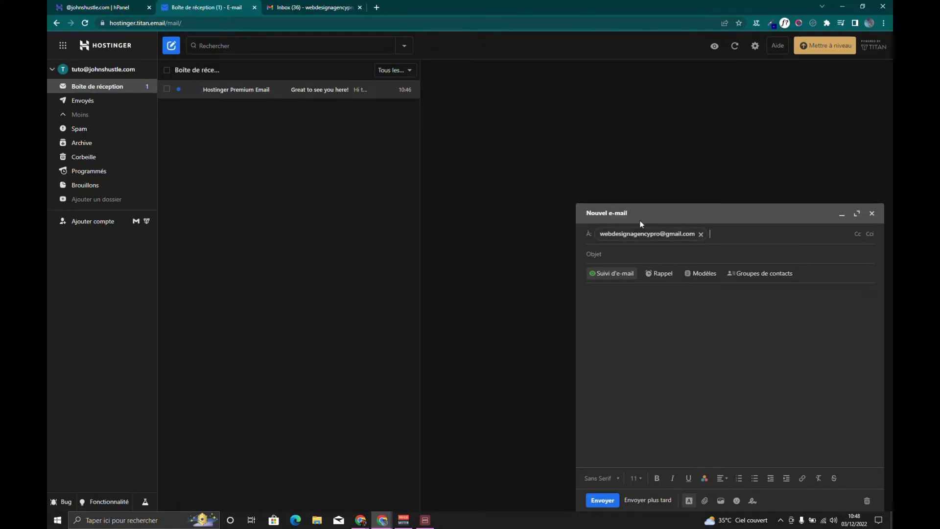
click(663, 254)
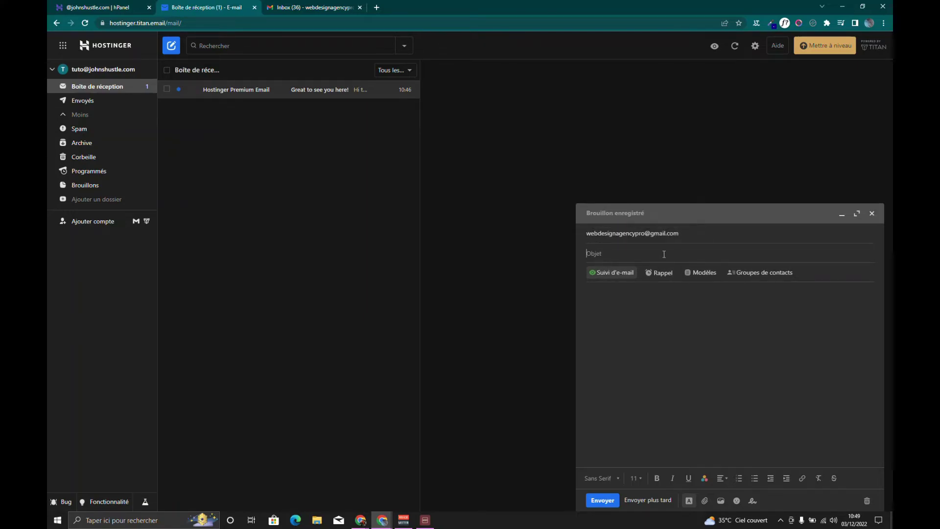
text(Je teste le mail pro)
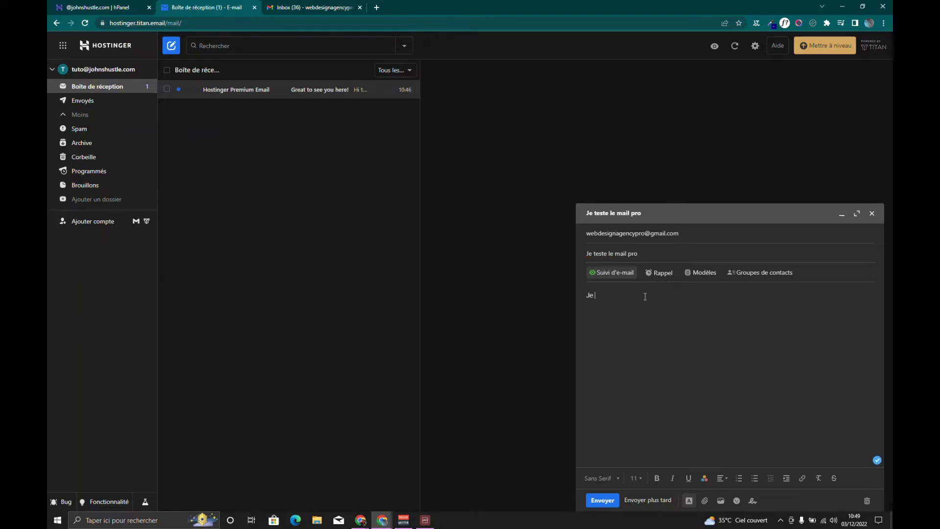
Write a body saying a professional email address was just created and is being tested
key(BackSpace)
key(BackSpace)
key(BackSpace)
key(BackSpace)
text(suis jean, je viens de créer une nadr)
key(BackSpace)
key(BackSpace)
key(BackSpace)
key(BackSpace)
text(adresse email ^professionnel et je suis en train de la tester.)
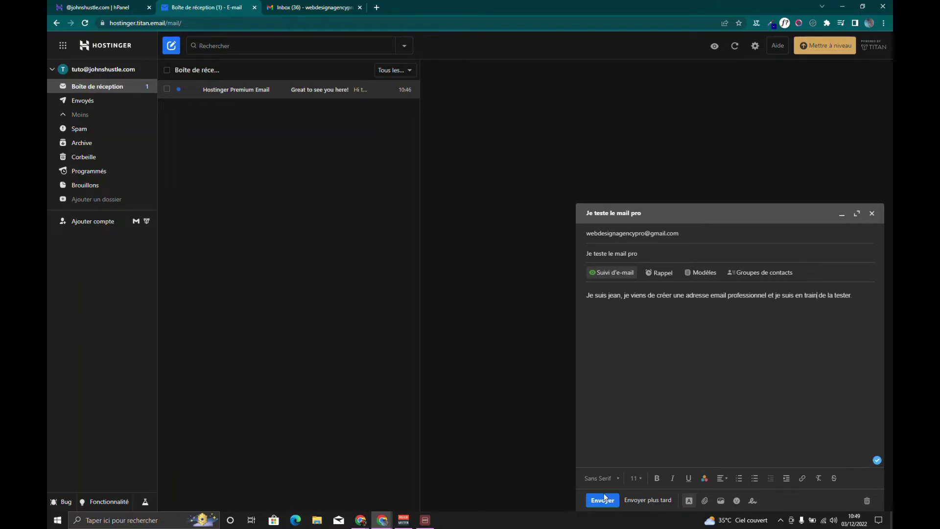
Bold the word 'créer', send the e-mail, and switch to the Gmail tab
drag(653, 295, 680, 300)
click(657, 478)
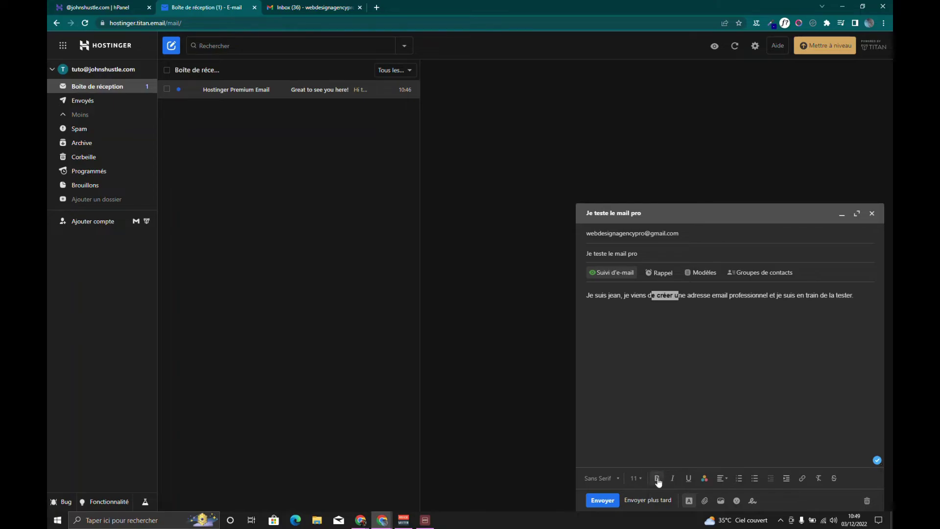
click(695, 297)
click(609, 504)
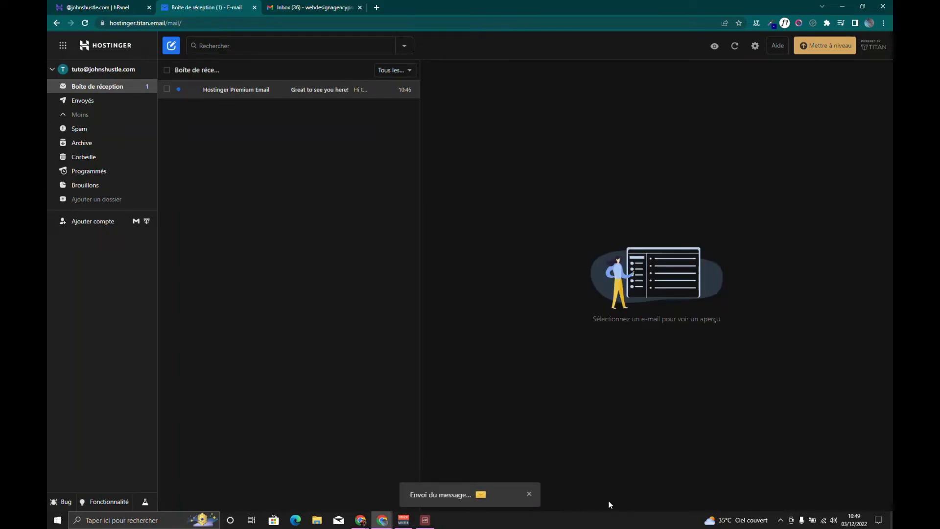
click(356, 10)
Refresh Gmail until the 'Je teste le mail pro' test e-mail arrives, open it and highlight the sender's address
click(199, 71)
click(200, 72)
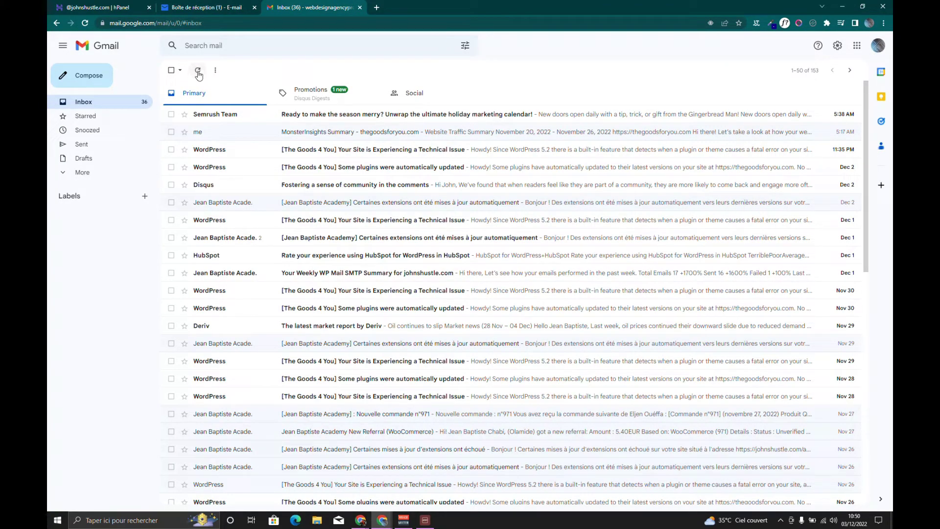
click(198, 72)
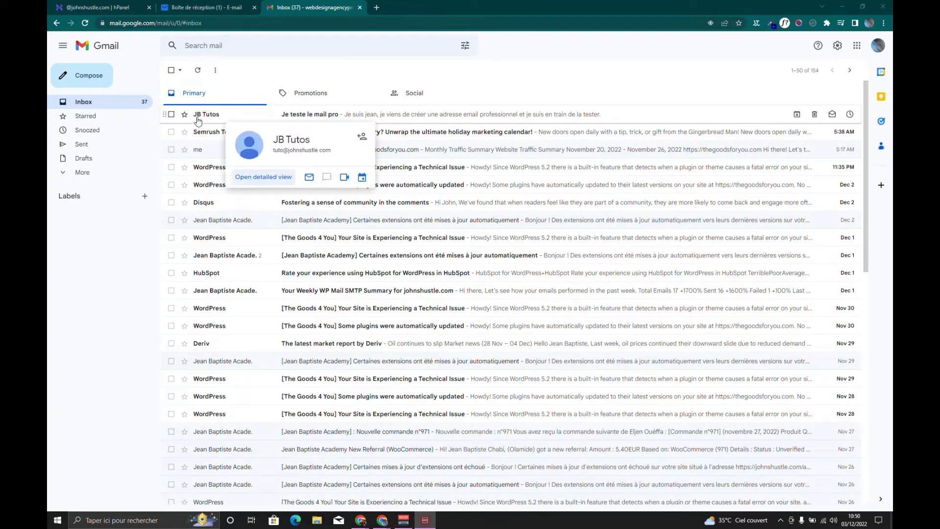
click(263, 121)
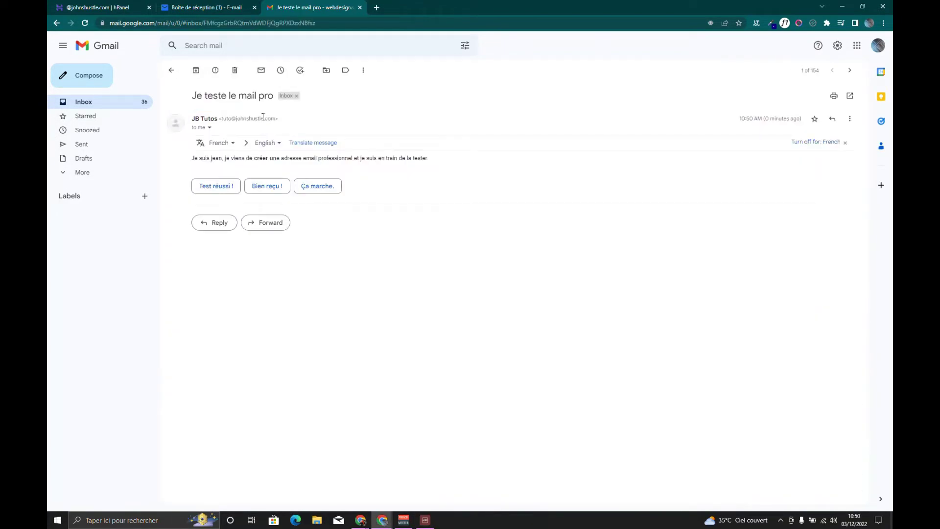
drag(222, 120, 273, 116)
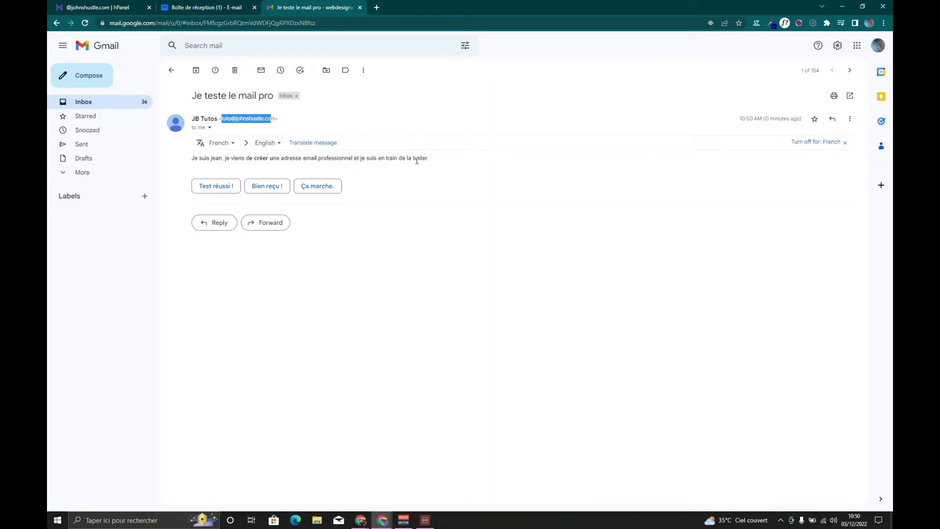
Reply with the 'Test réussi !' smart reply, send it, and return to the Hostinger webmail
click(212, 186)
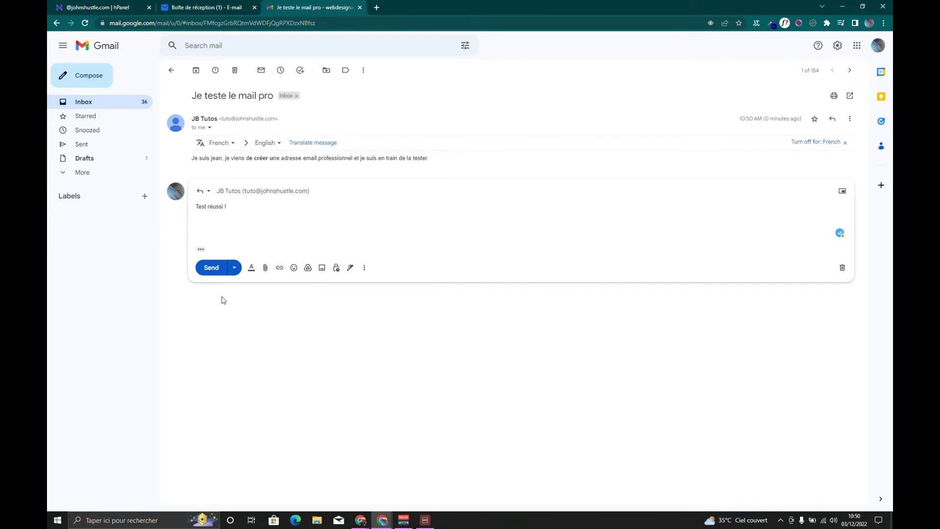
click(211, 273)
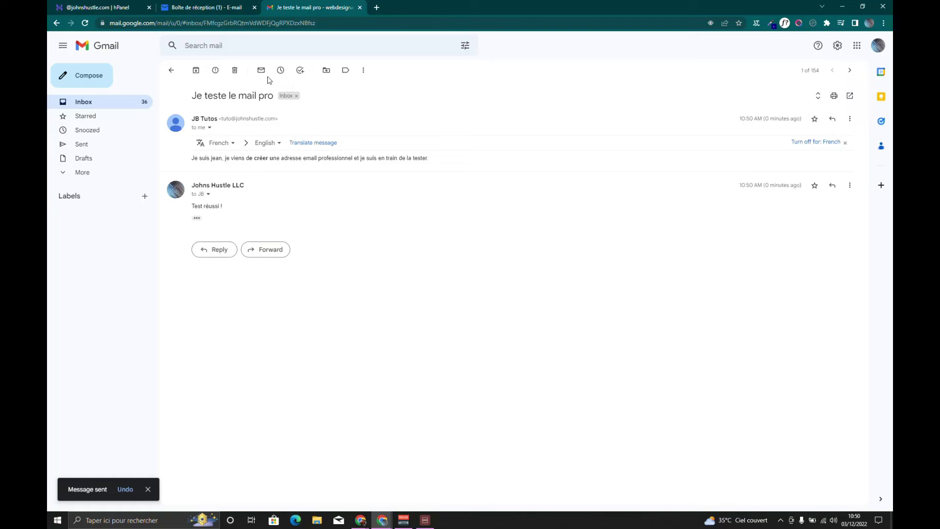
click(194, 5)
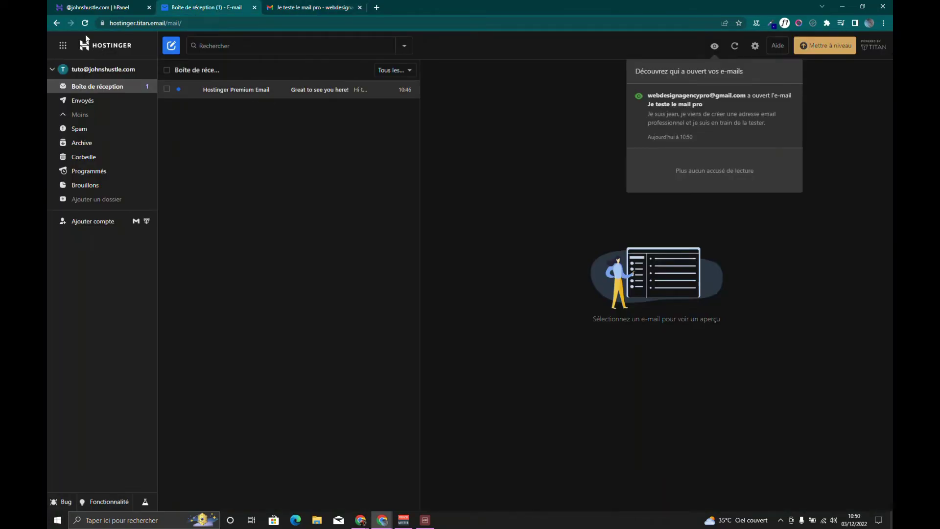
Refresh the Titan inbox and check the read-tracking view of sent e-mails
click(734, 46)
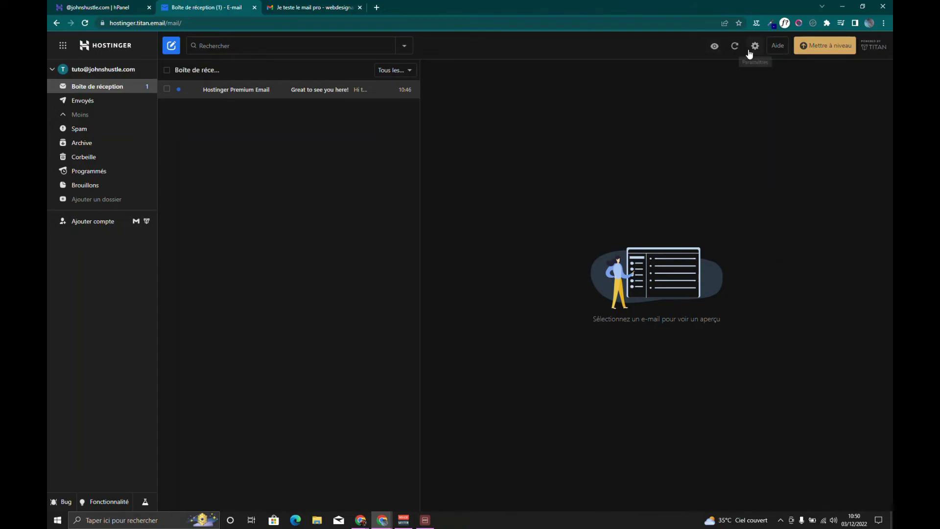
click(715, 48)
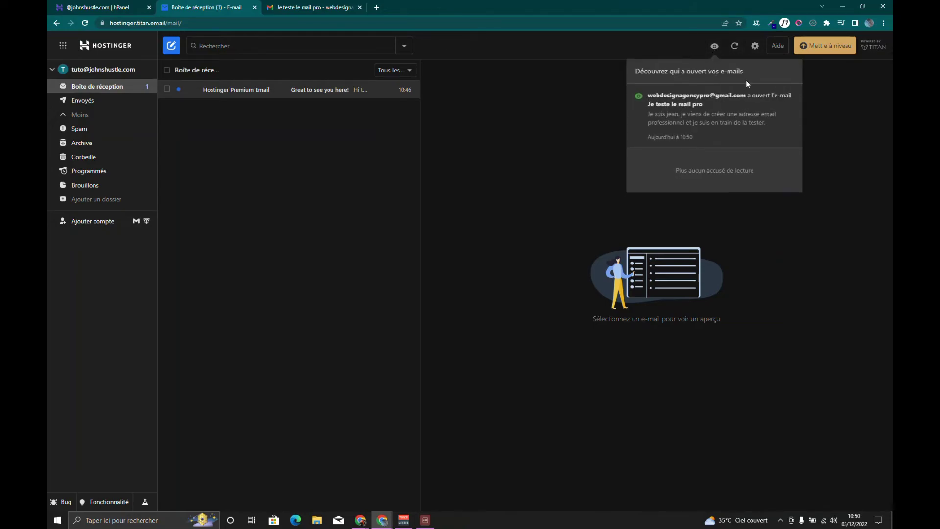
click(734, 46)
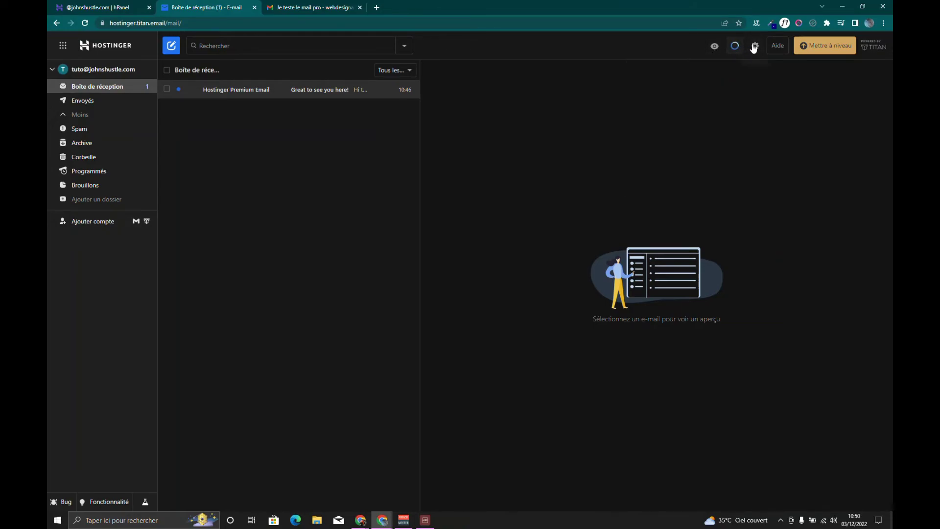
Enable push notifications for new messages and for opened e-mails in Preferences, then return to the inbox
click(754, 47)
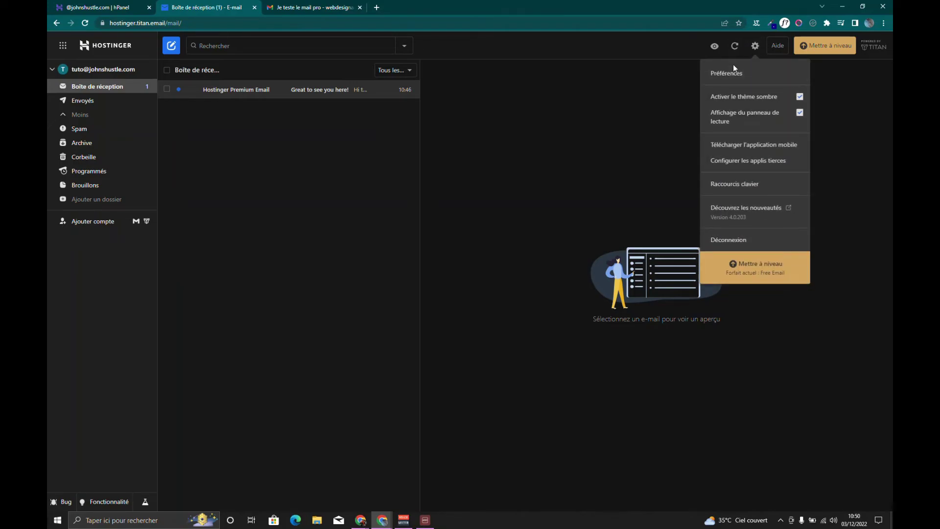
click(734, 72)
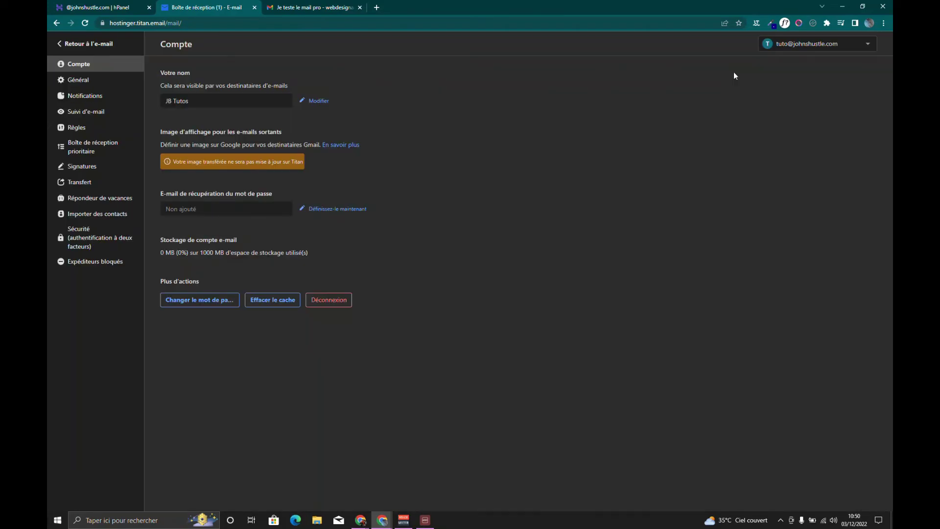
click(98, 96)
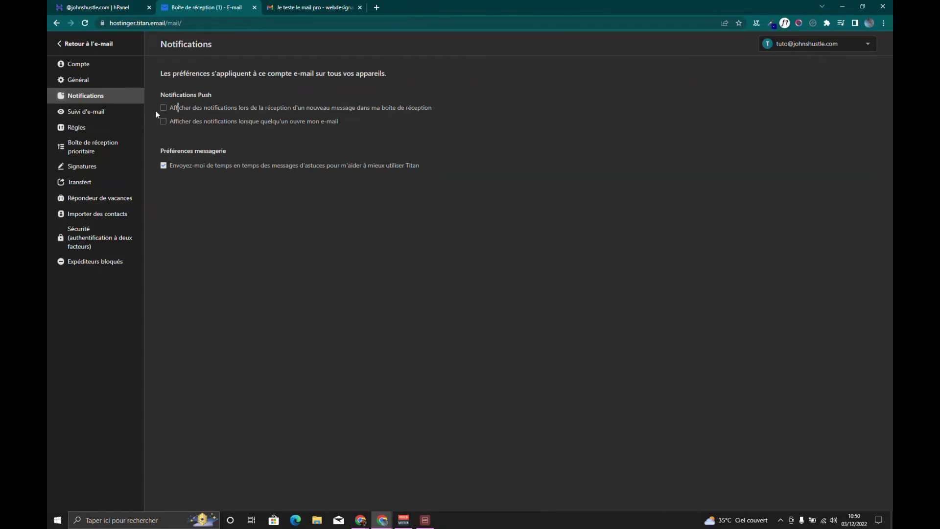
click(164, 107)
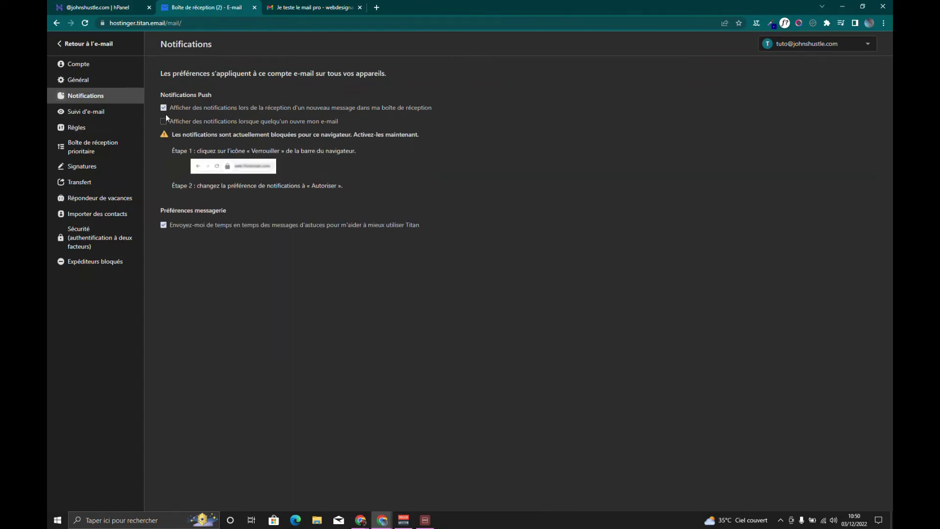
click(163, 121)
click(106, 115)
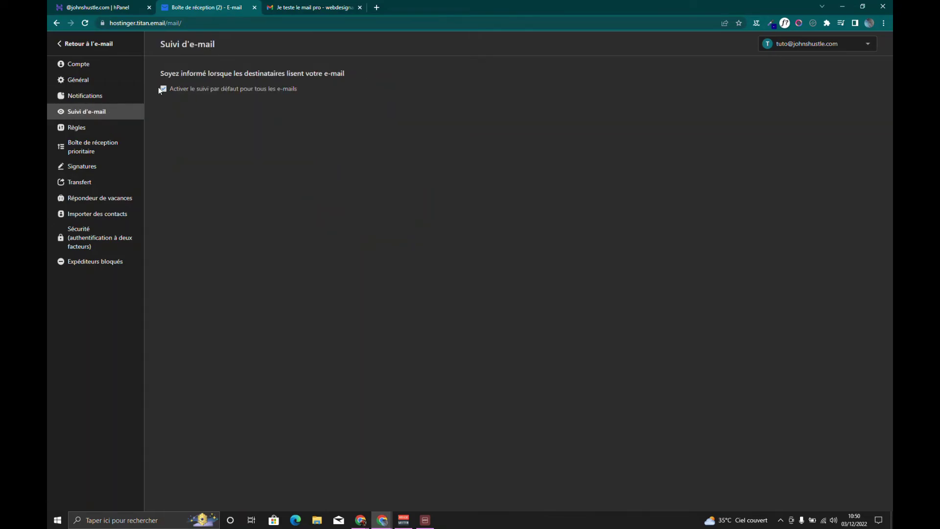
click(74, 45)
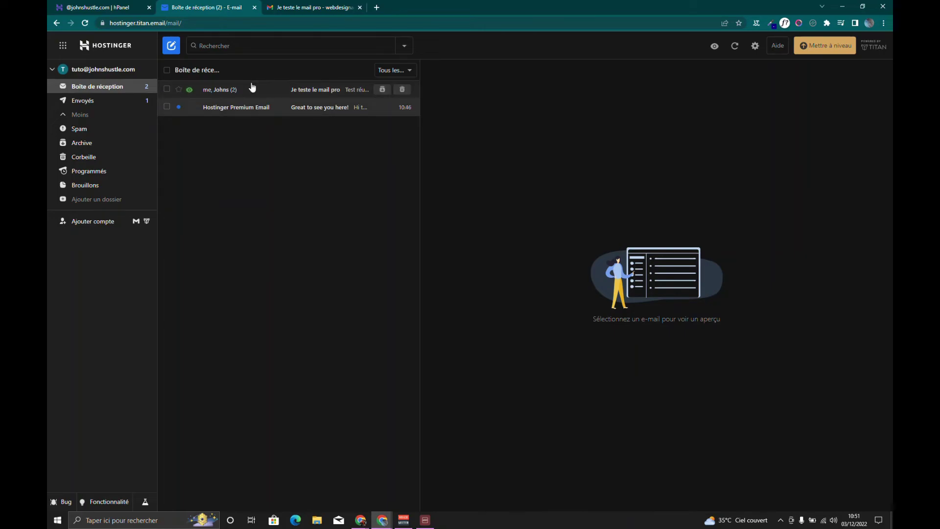
Open the 'Je teste le mail pro' thread to read the 'Test réussi !' reply, then open a new tab
click(257, 97)
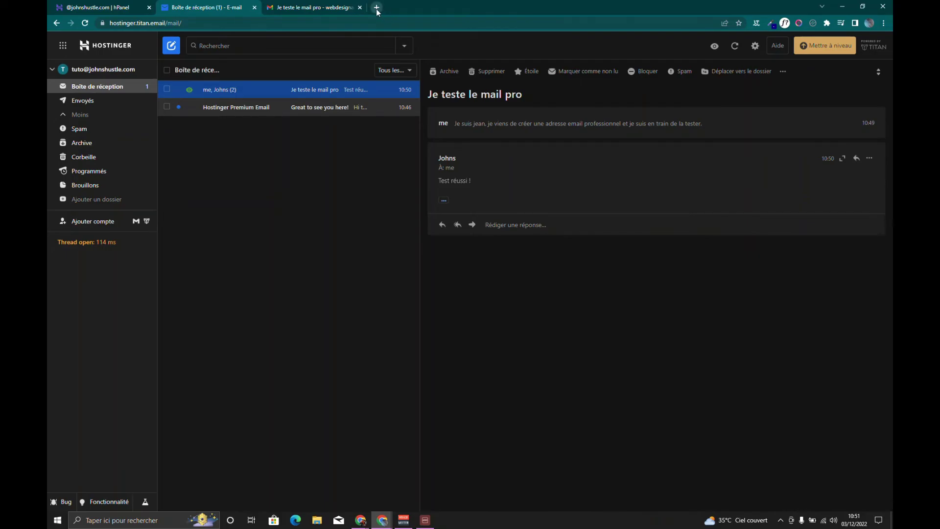
key(ctrl+t)
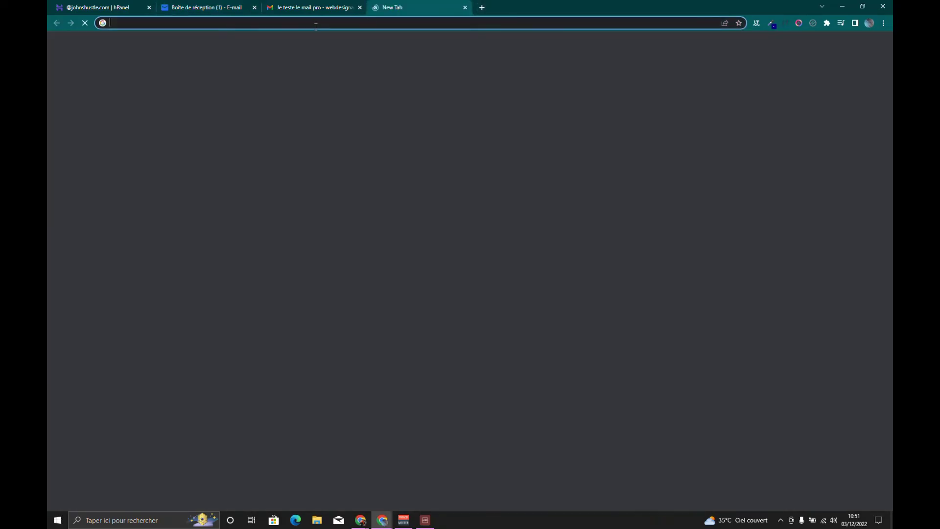
Search the web for 'playstore' and open Google Play's Apps section
text(pla)
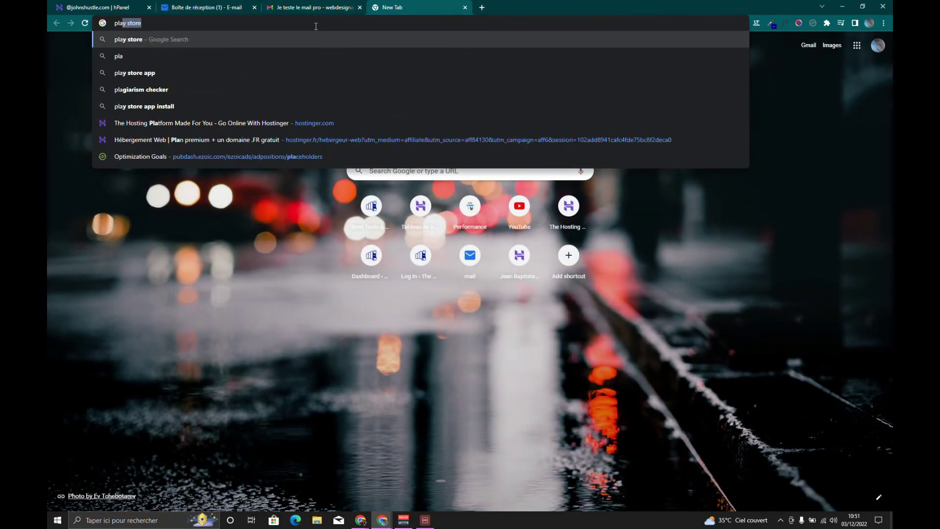
text(ystore)
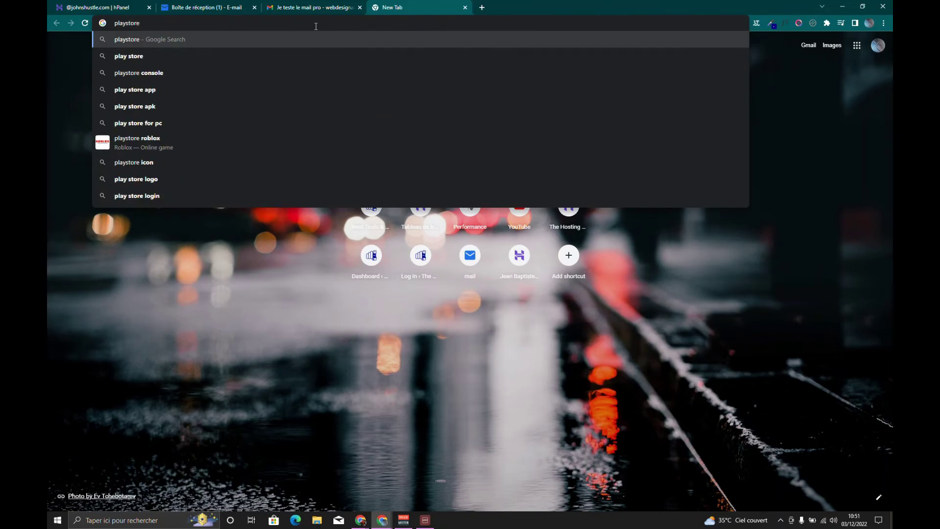
key(Return)
click(193, 144)
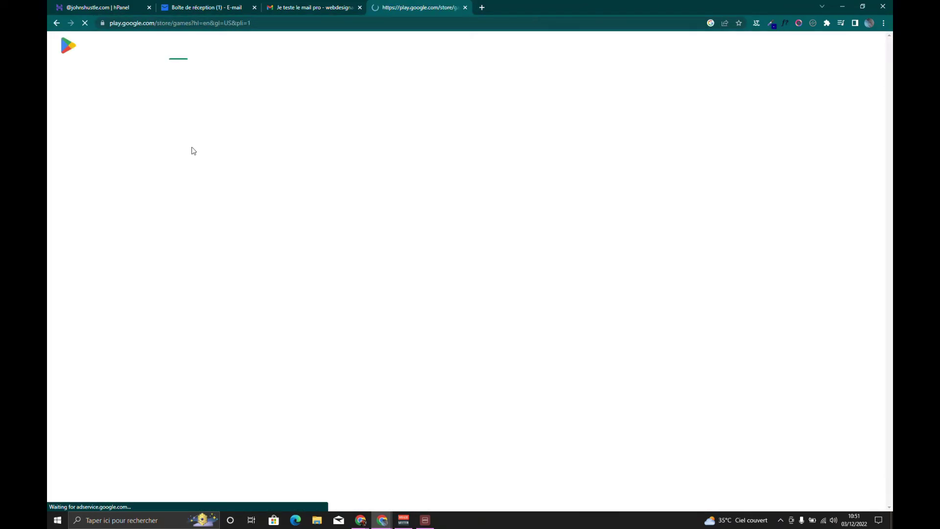
click(189, 46)
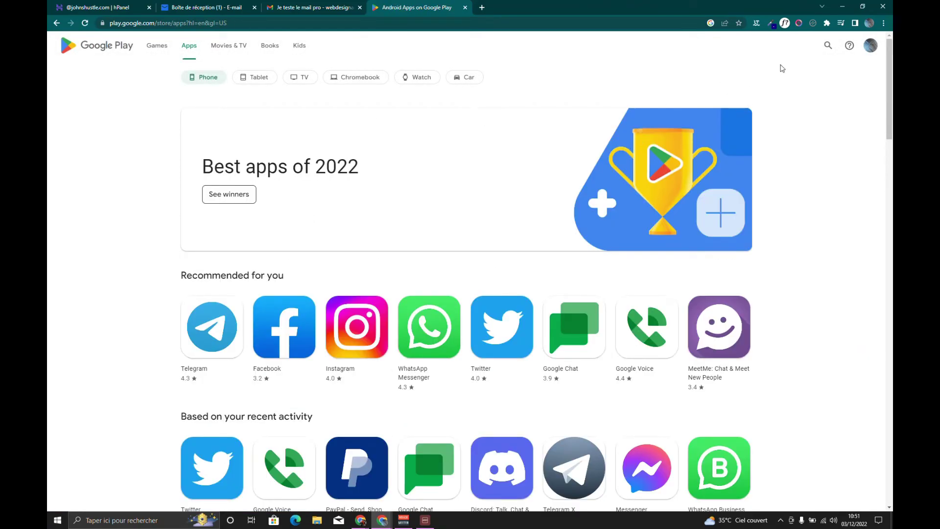
Search Google Play for 'titan' and open the Titan mobile app page, browsing its screenshots
click(833, 47)
text(titan)
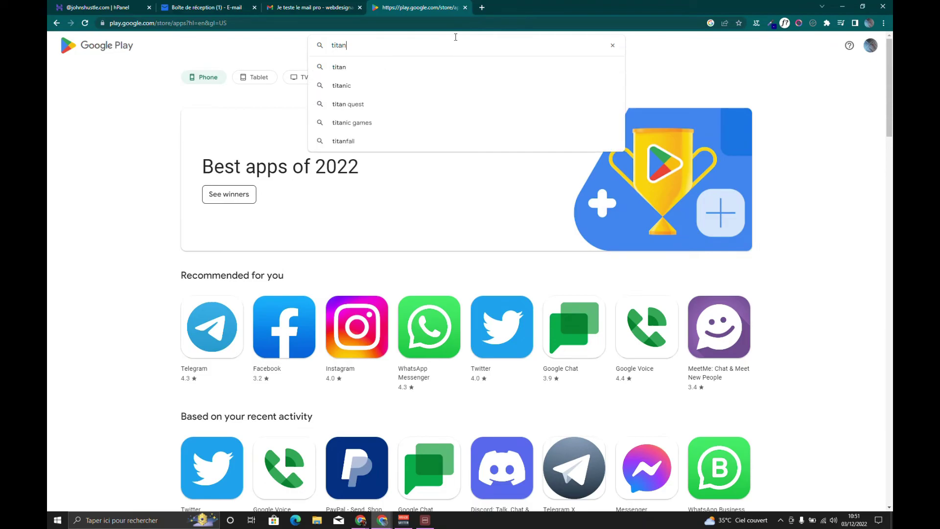
key(Return)
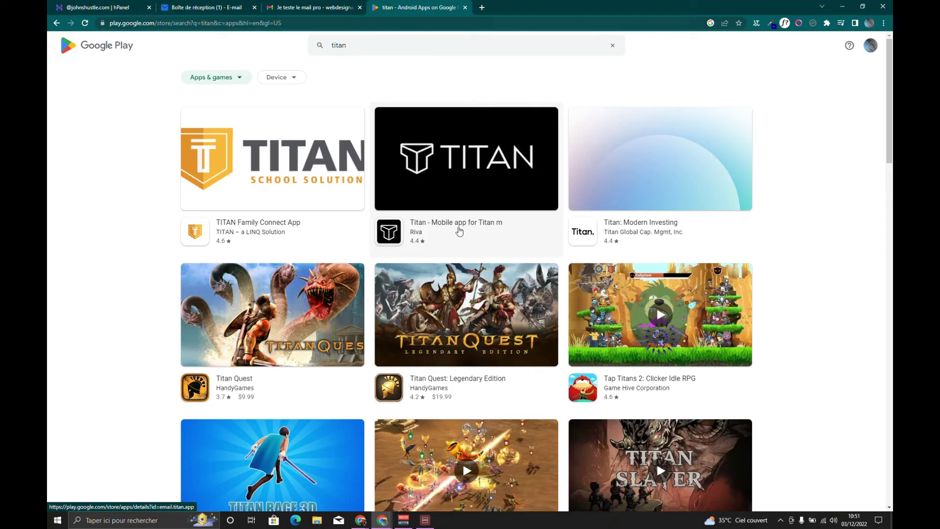
click(459, 231)
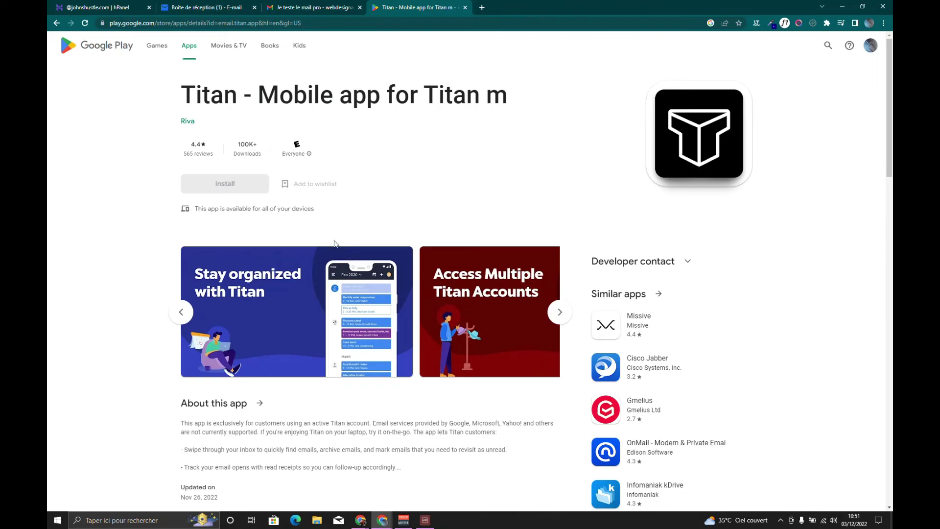
scroll(483, 273, down, 4)
scroll(539, 176, up, 2)
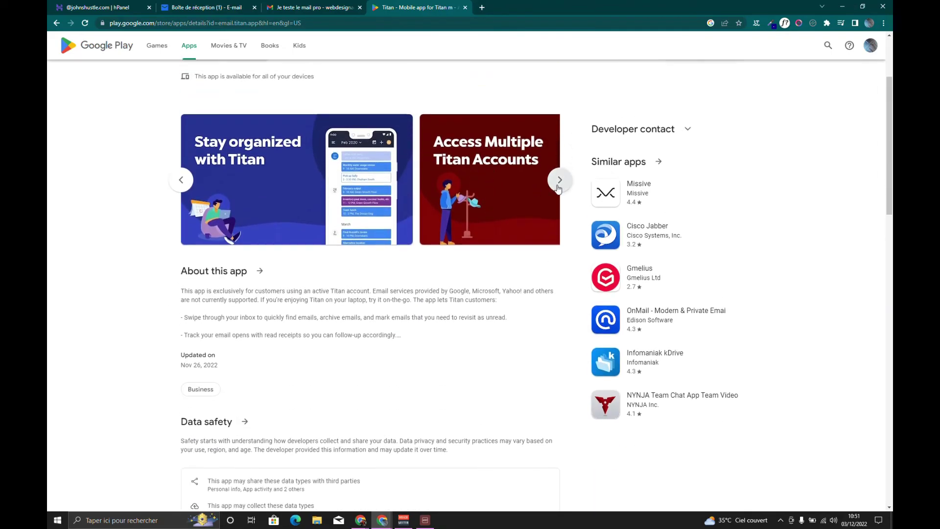
click(559, 179)
Scroll through the Titan app's store page and reviews, then go back to the Titan webmail inbox
click(212, 6)
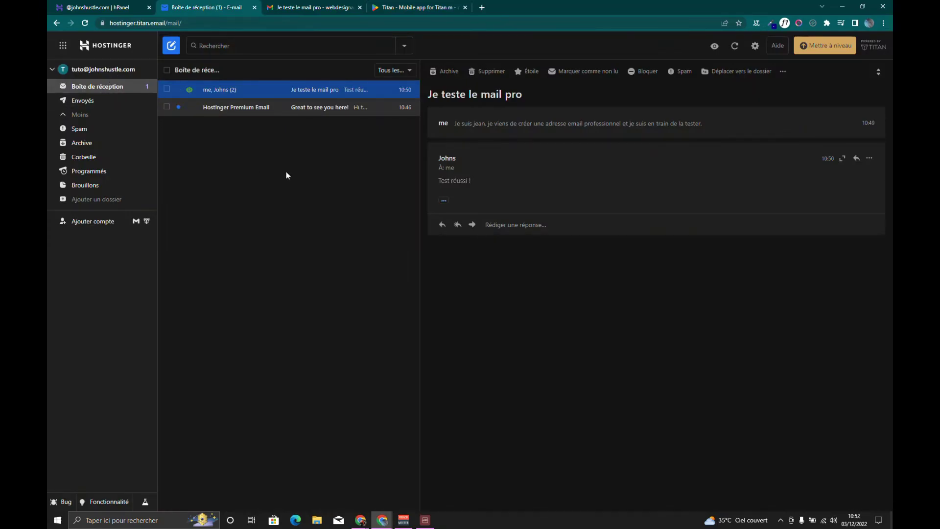
click(398, 6)
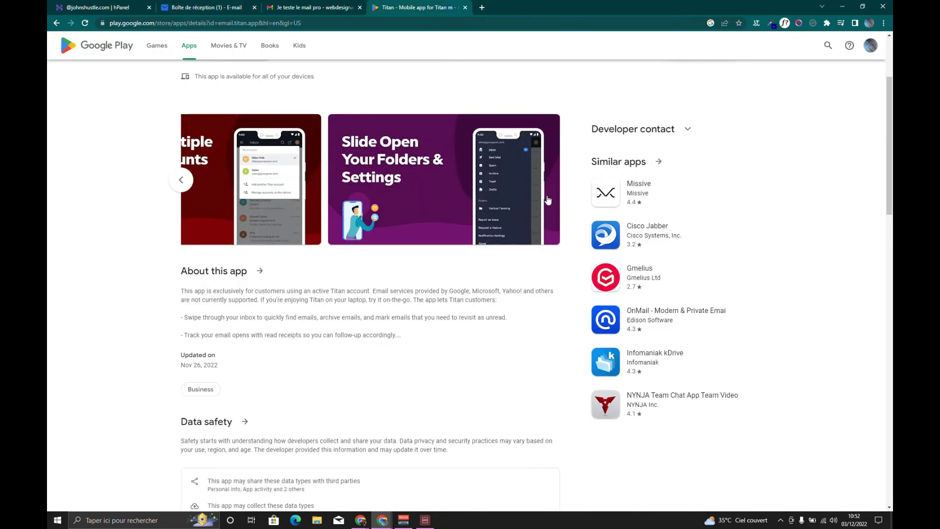
scroll(546, 182, down, 3)
scroll(424, 214, down, 10)
scroll(421, 218, up, 6)
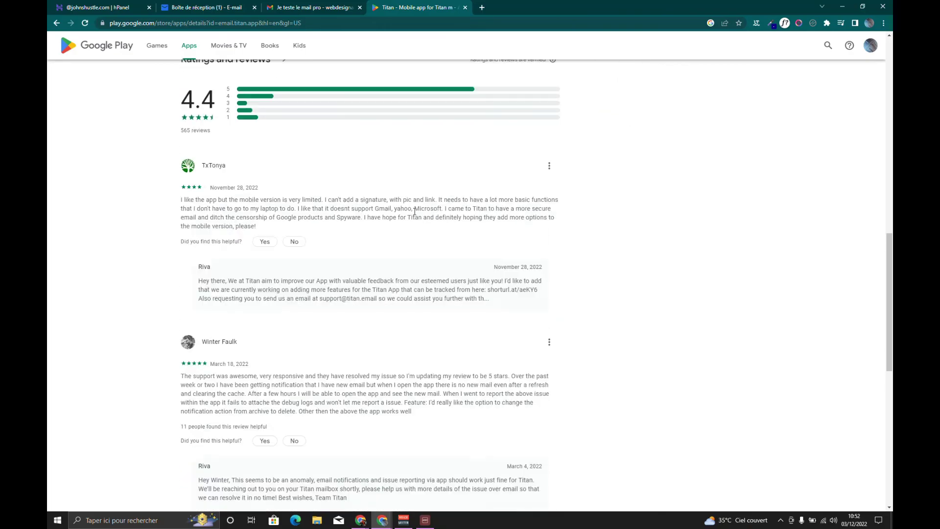
scroll(418, 203, up, 10)
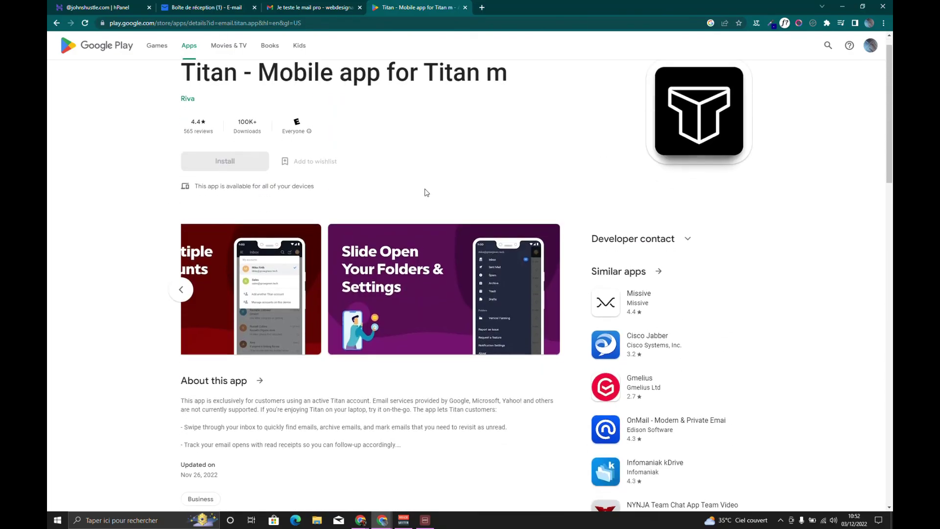
click(308, 6)
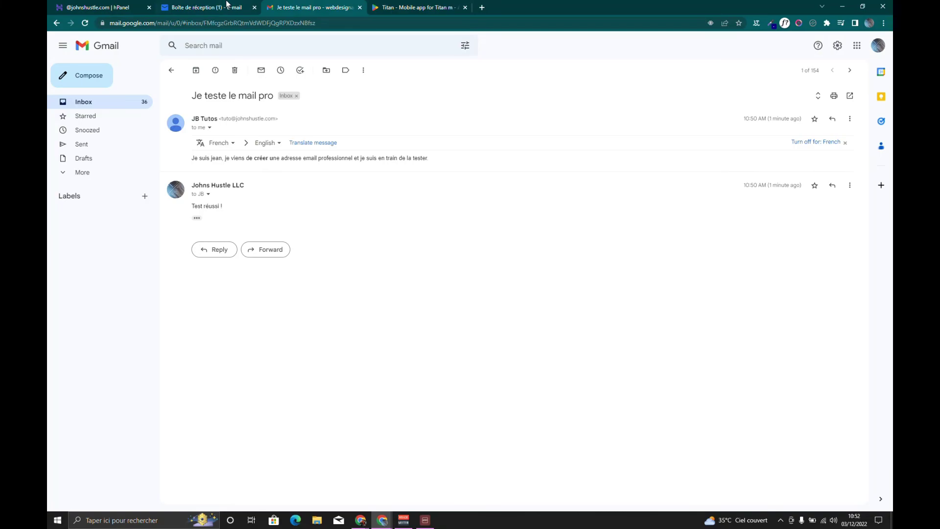
click(227, 6)
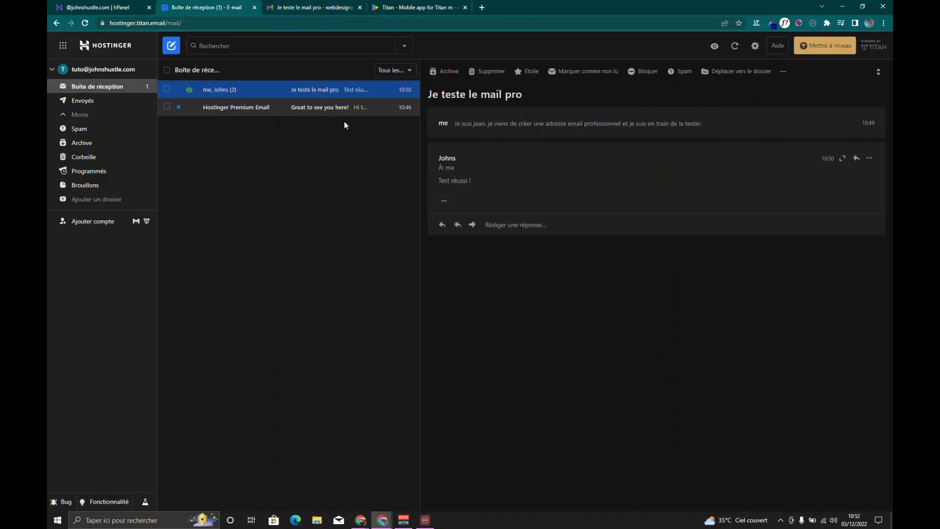